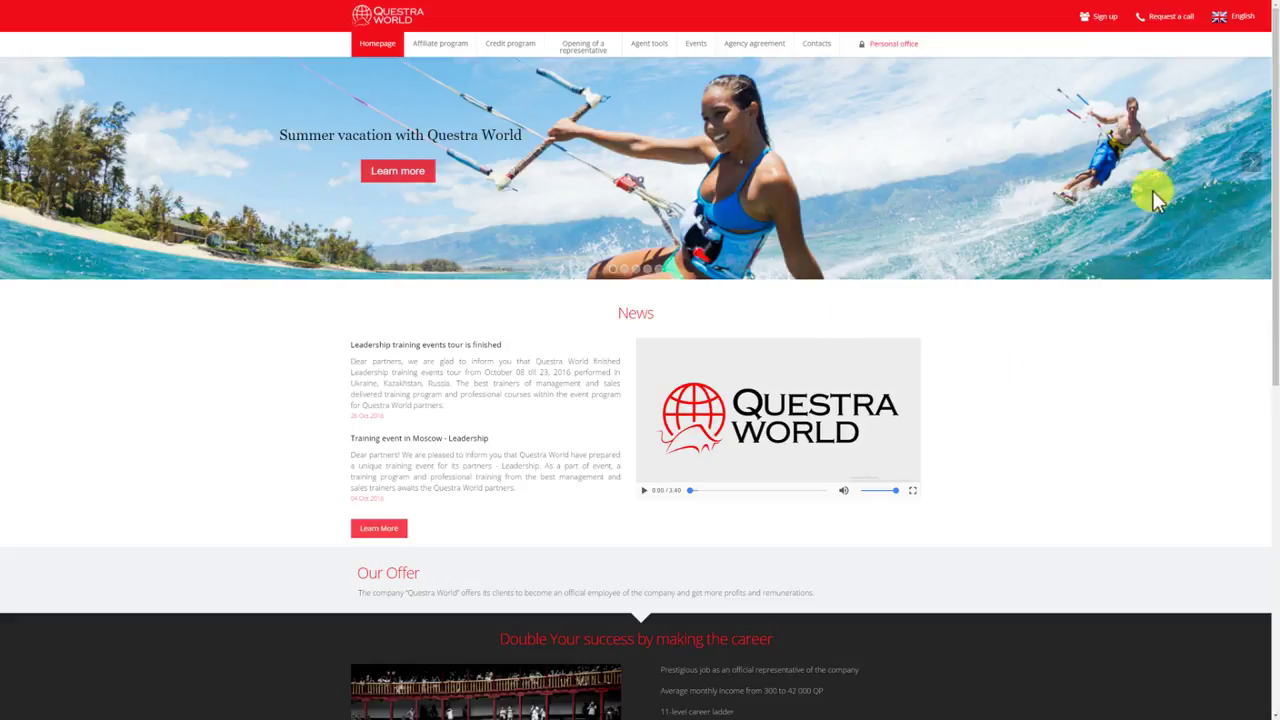
Open the Atlantic account registration page from the Questra World top bar.
left_click(1104, 26)
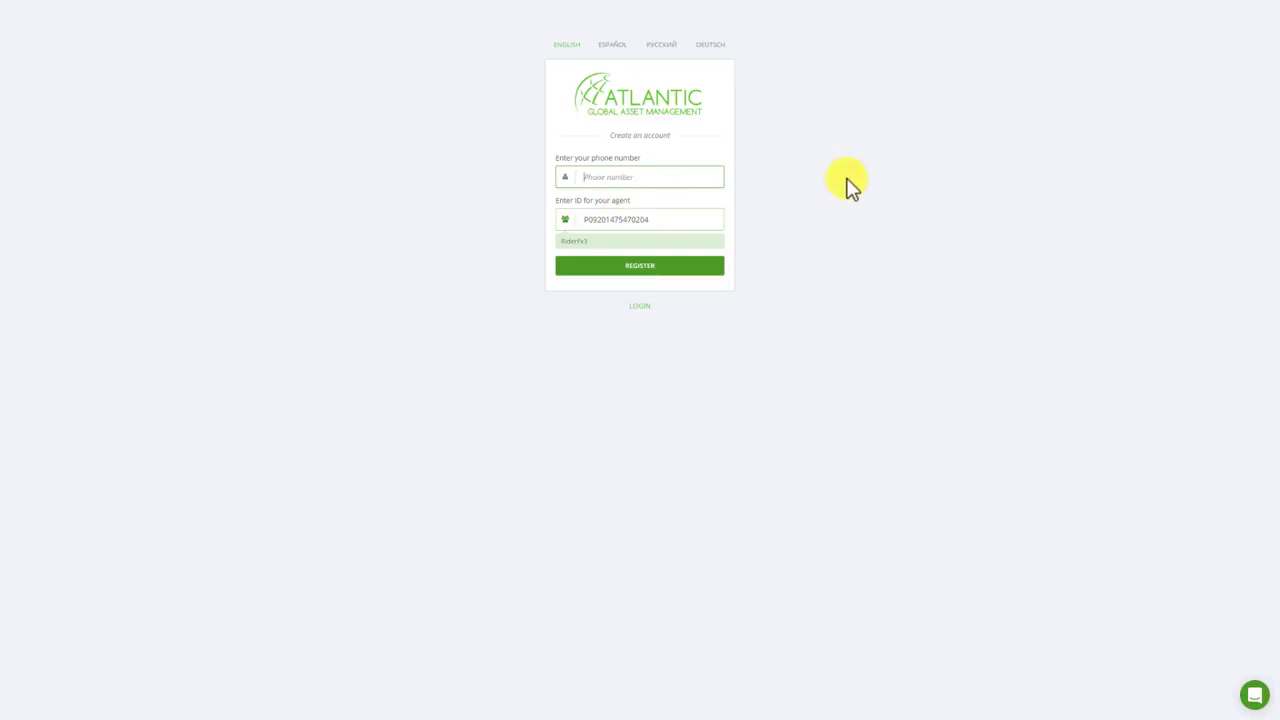
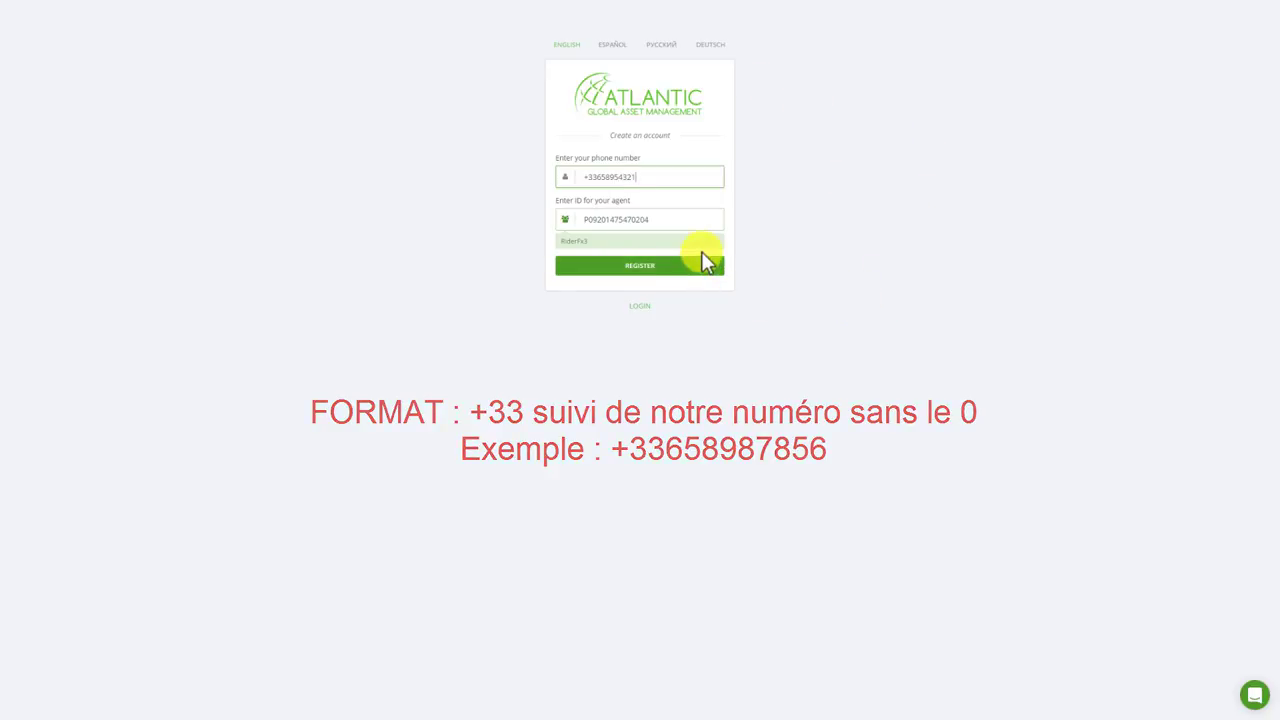
Enter a French +33 mobile number and submit it to register.
left_click(667, 266)
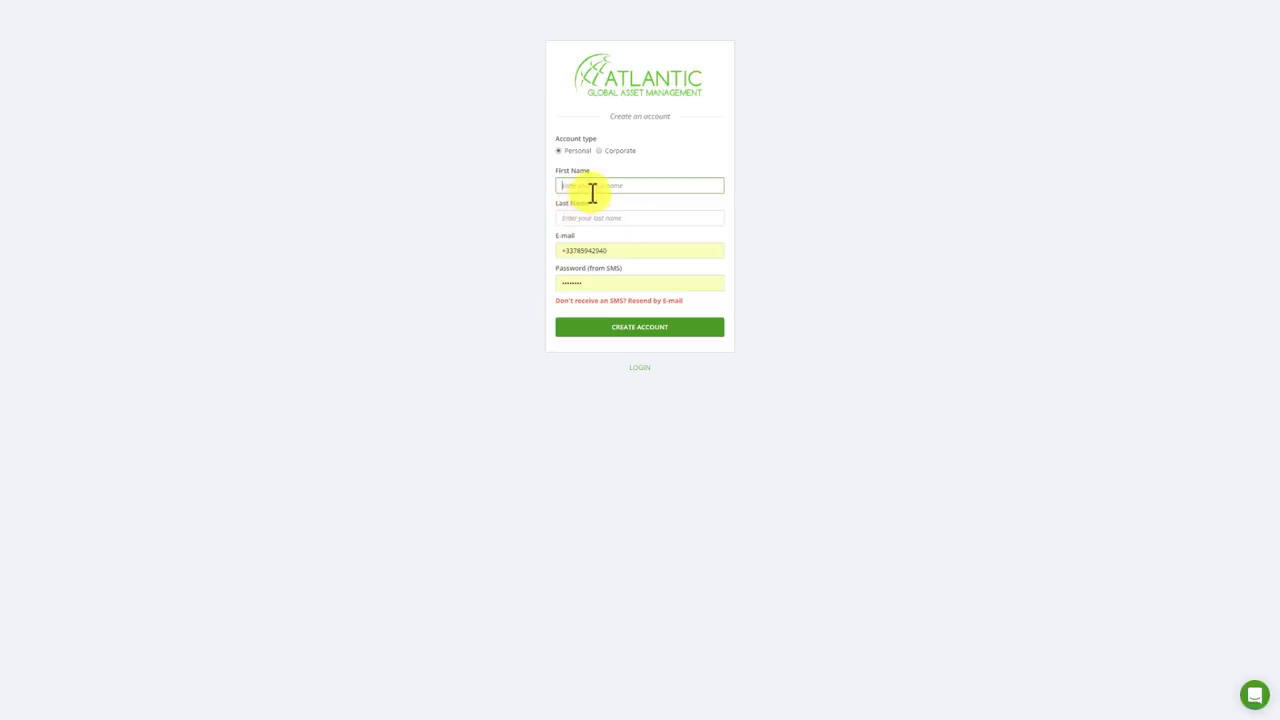
Replace the autofilled e-mail with a test address and enter the first and last names.
left_click_drag(615, 251, 498, 252)
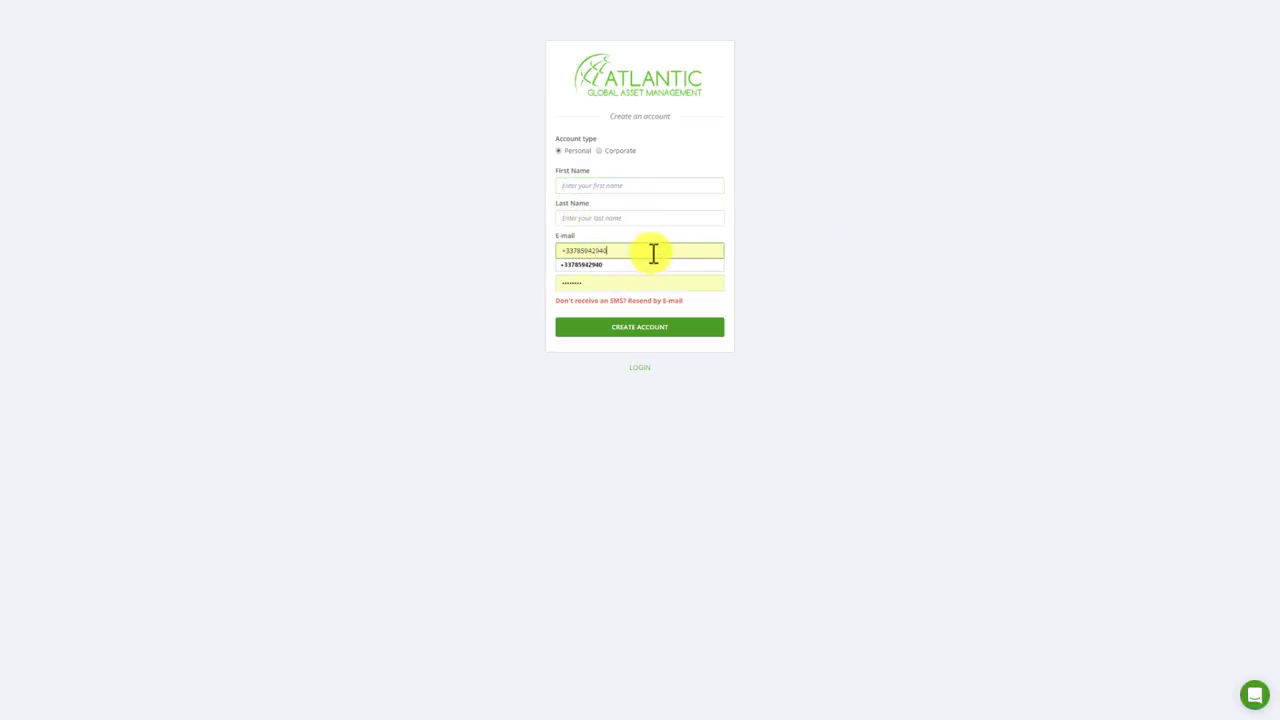
left_click_drag(654, 254, 551, 245)
key("BackSpace")
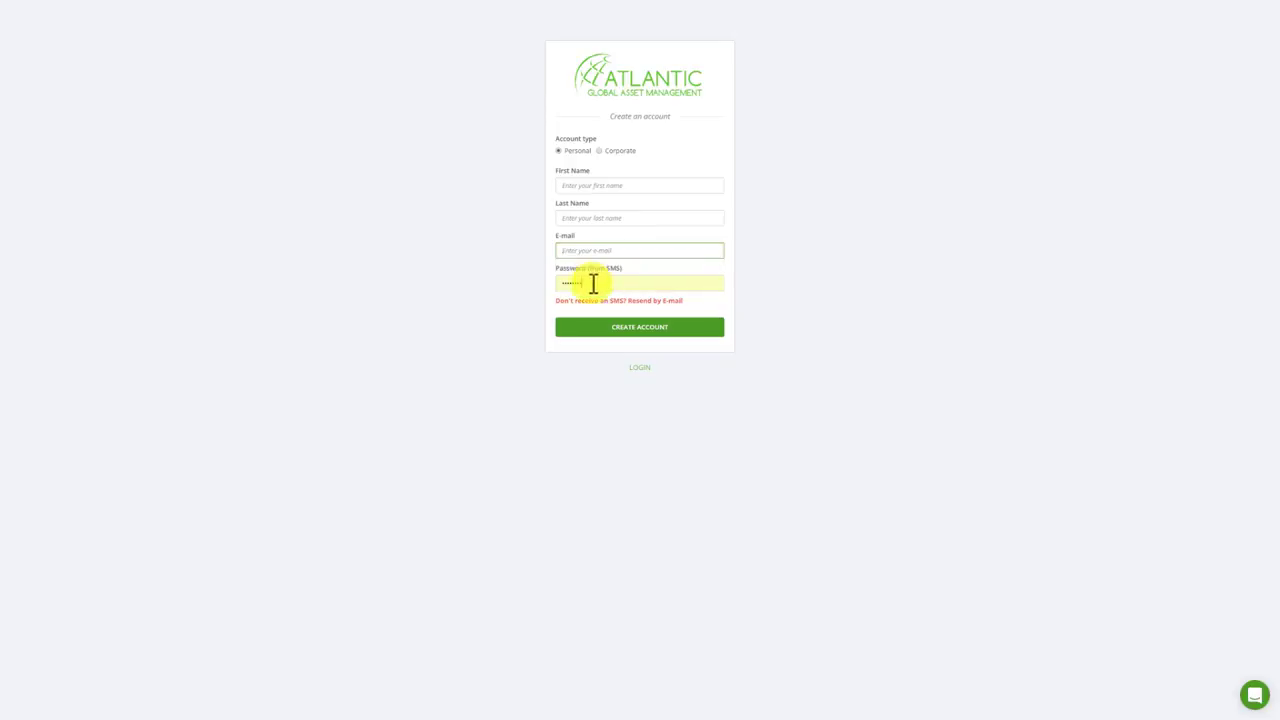
left_click(608, 187)
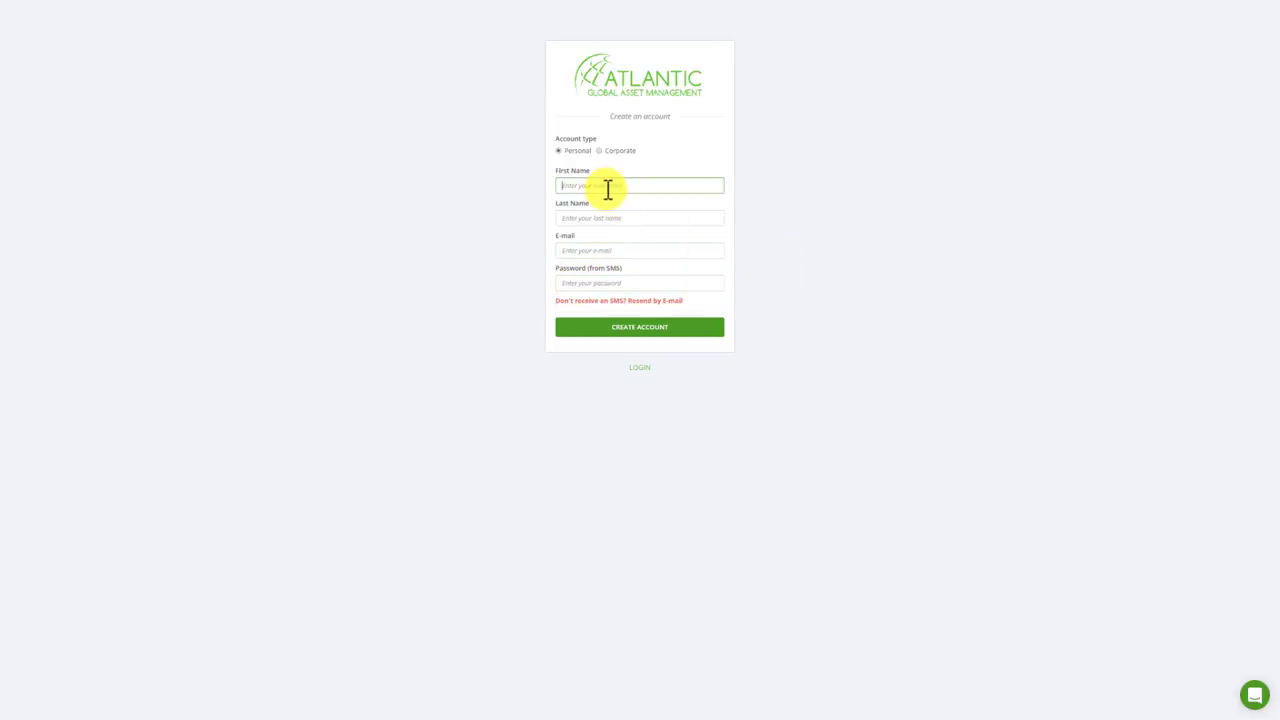
type("DOE")
key("Tab")
type("Joe")
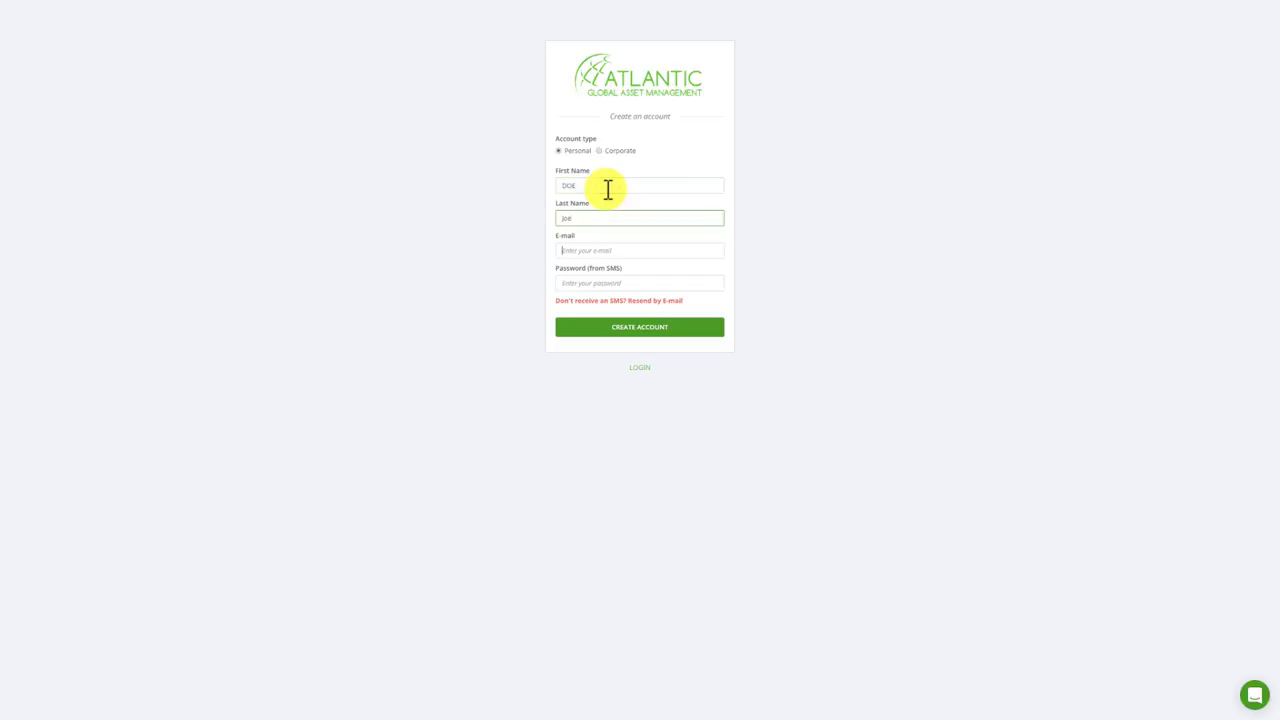
key("Tab")
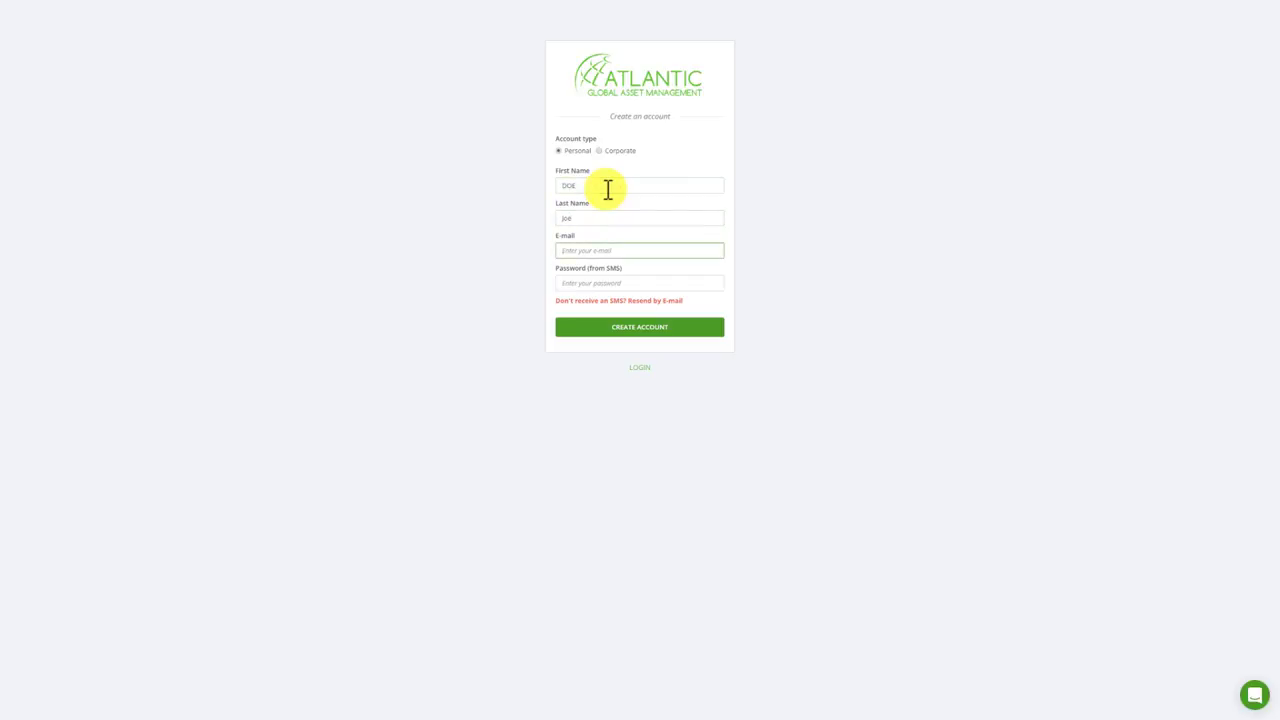
type("test@test.com")
left_click(800, 268)
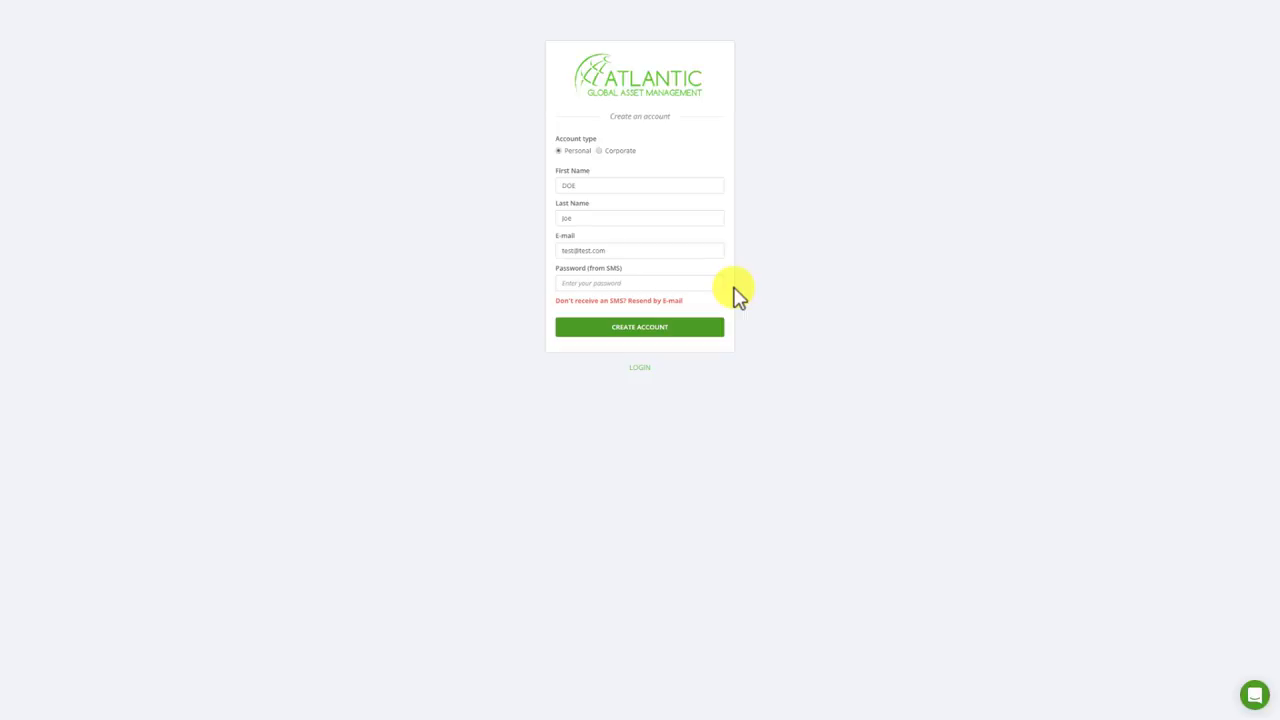
left_click(689, 284)
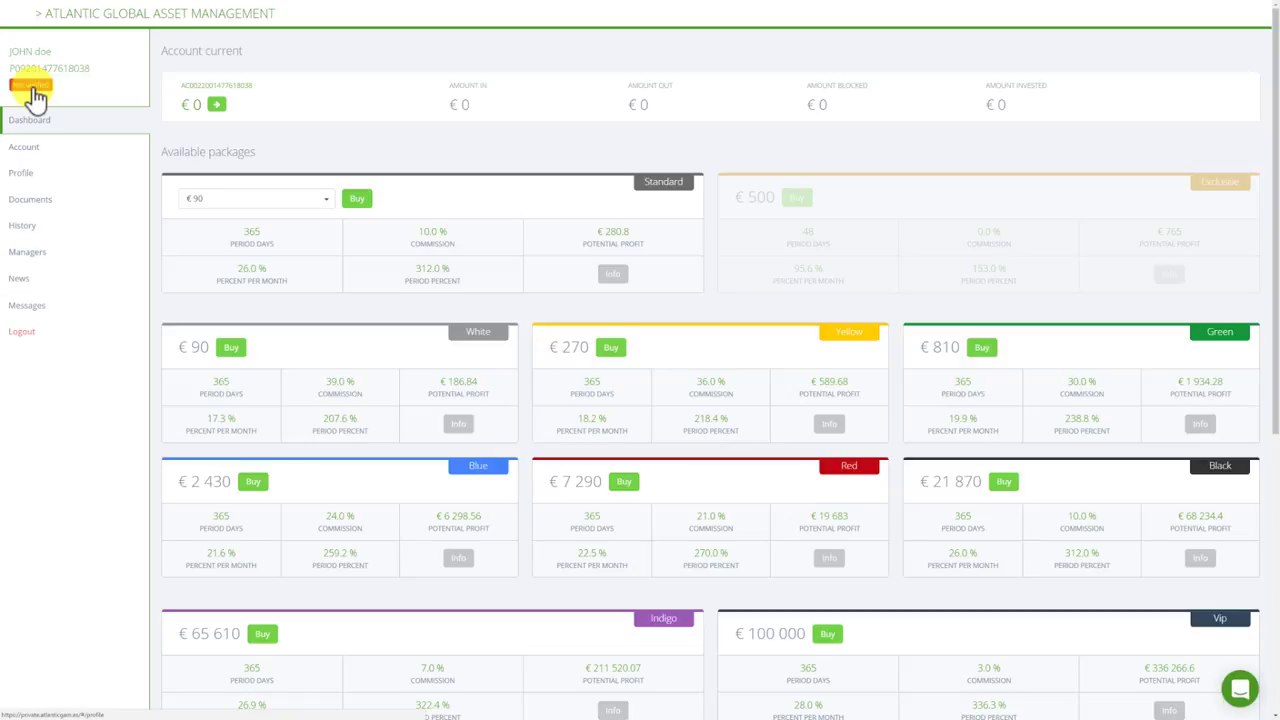
Open the Profile page from the dashboard sidebar.
left_click(57, 176)
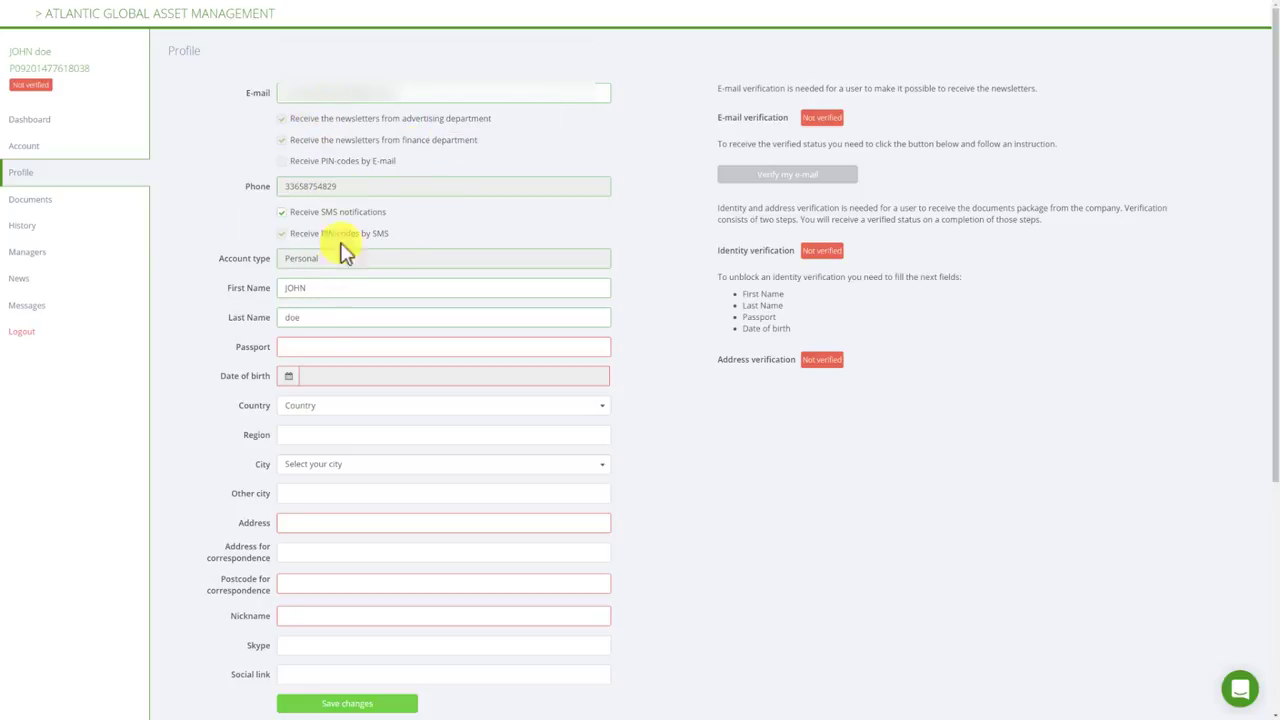
Search the profile's City list for 'MAR', which returns no cities.
scroll(351, 280, "down", 1)
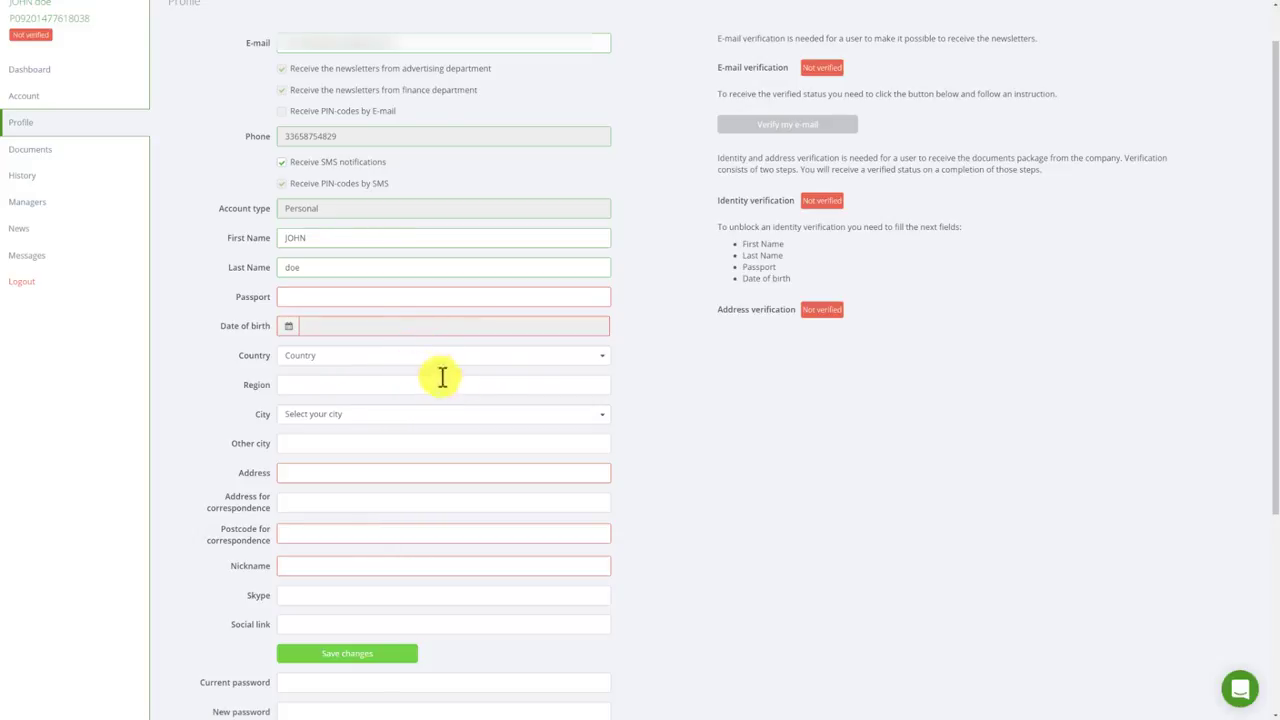
scroll(510, 385, "down", 1)
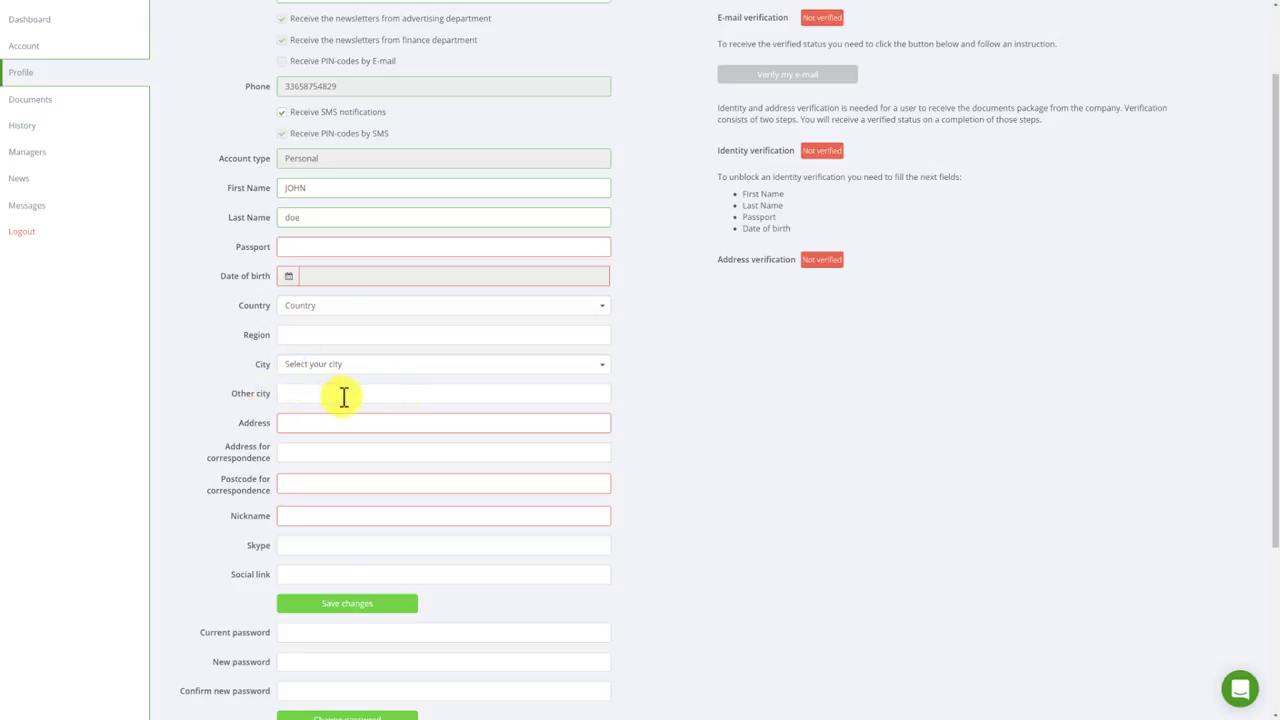
left_click(598, 370)
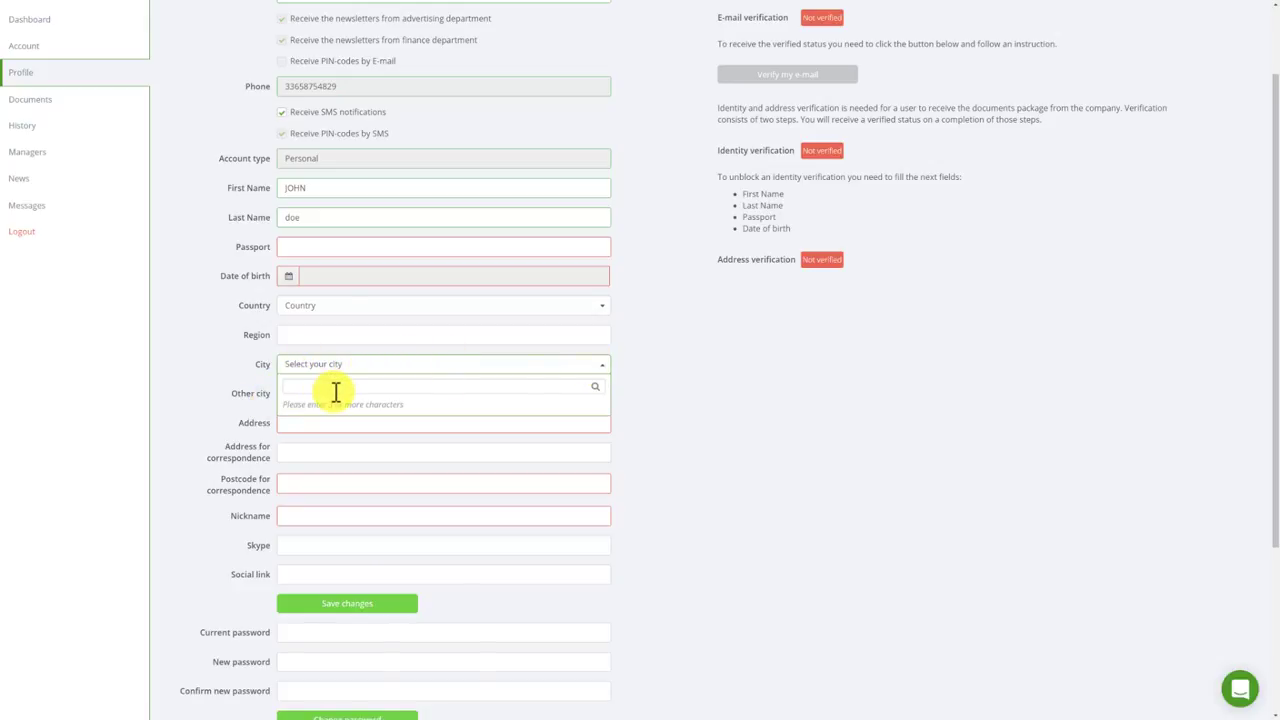
type("MAR")
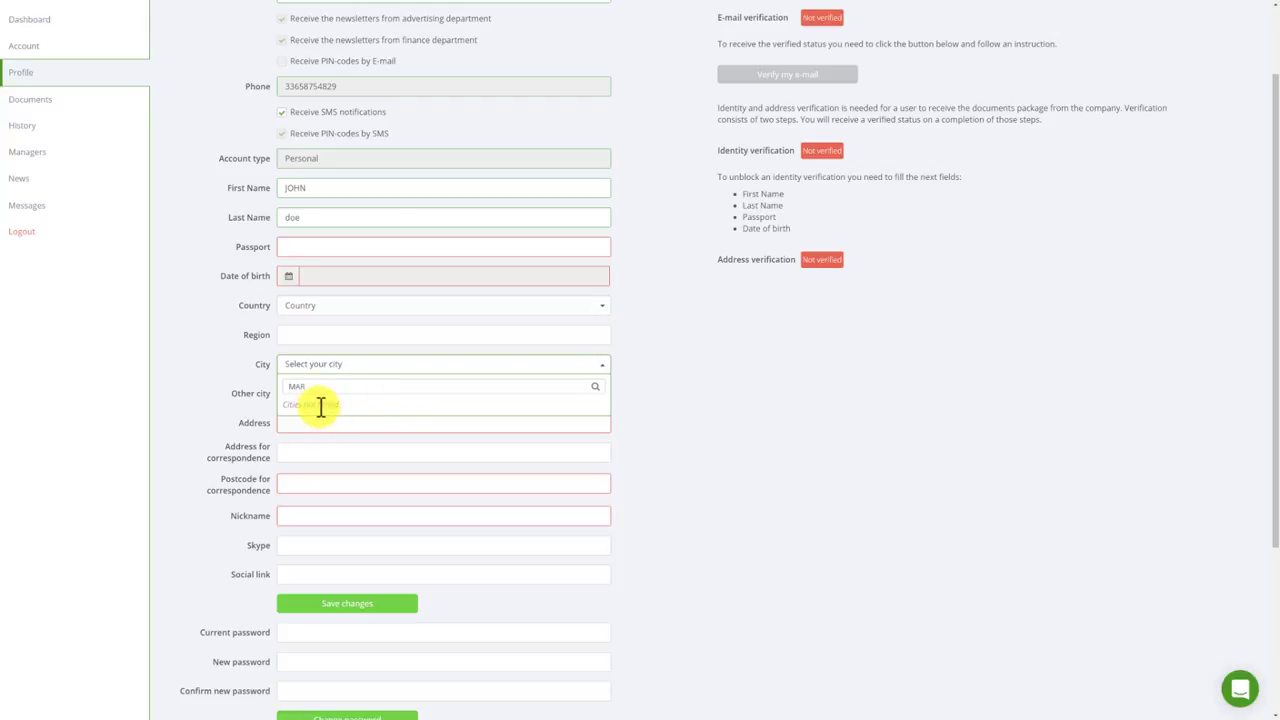
left_click(343, 314)
Set the country to France and pick Marseille from the City list.
left_click(345, 311)
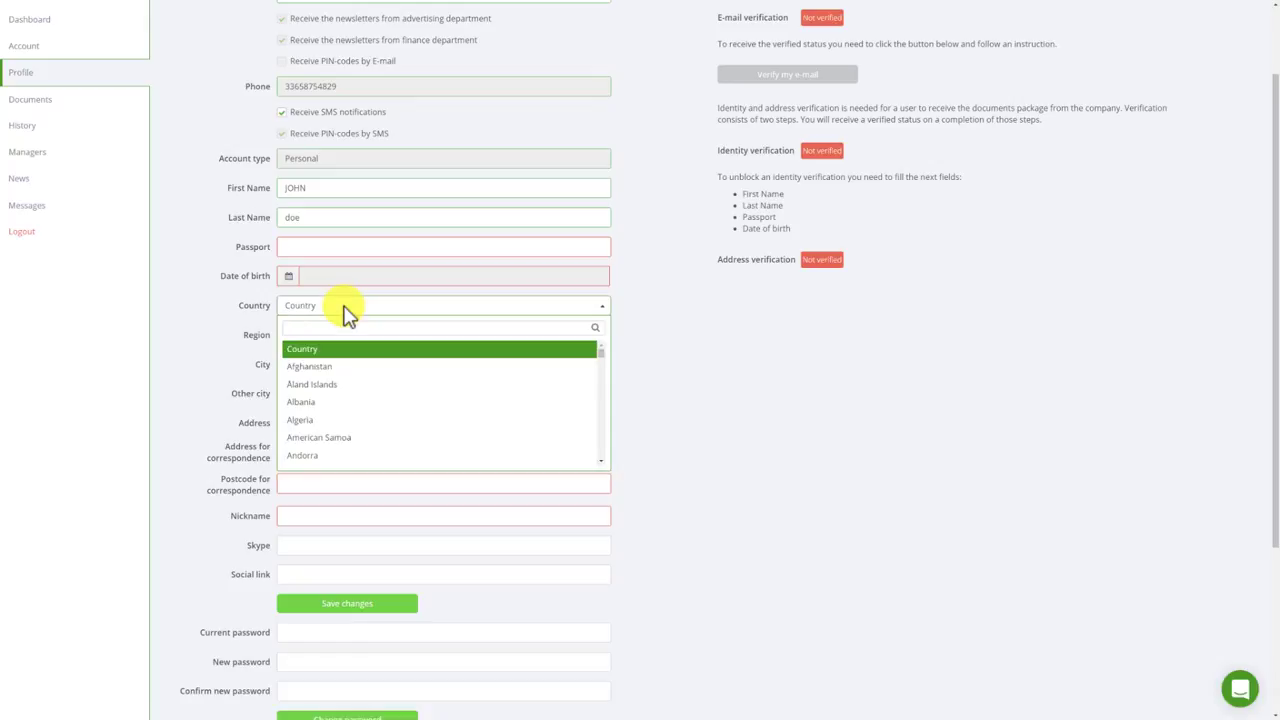
type("fr")
left_click(314, 366)
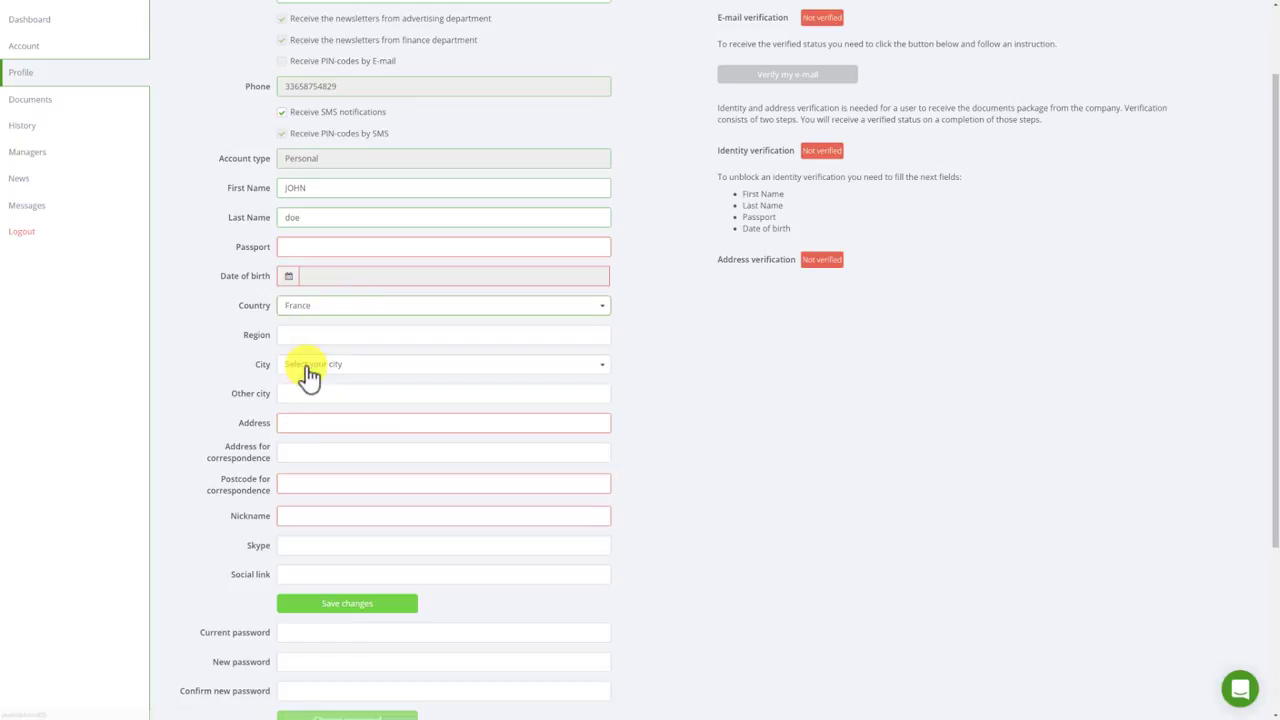
left_click(350, 366)
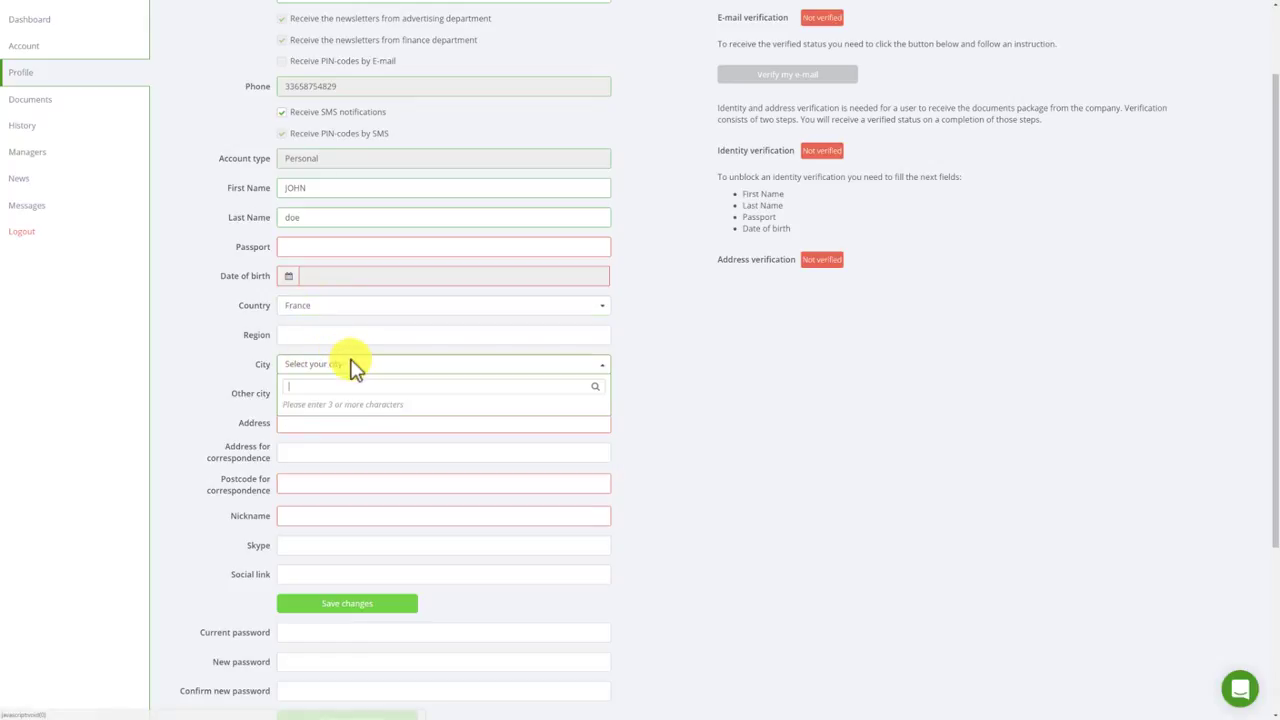
type("mar")
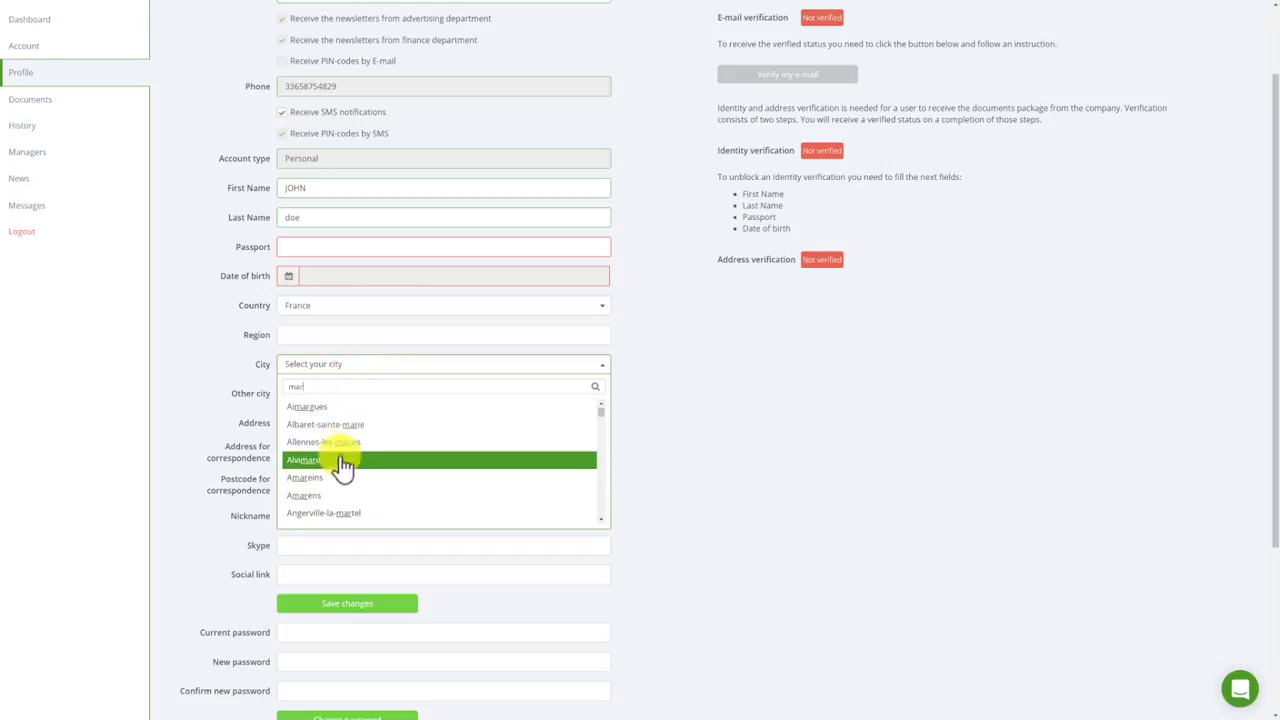
scroll(343, 460, "down", 3)
scroll(343, 460, "down", 5)
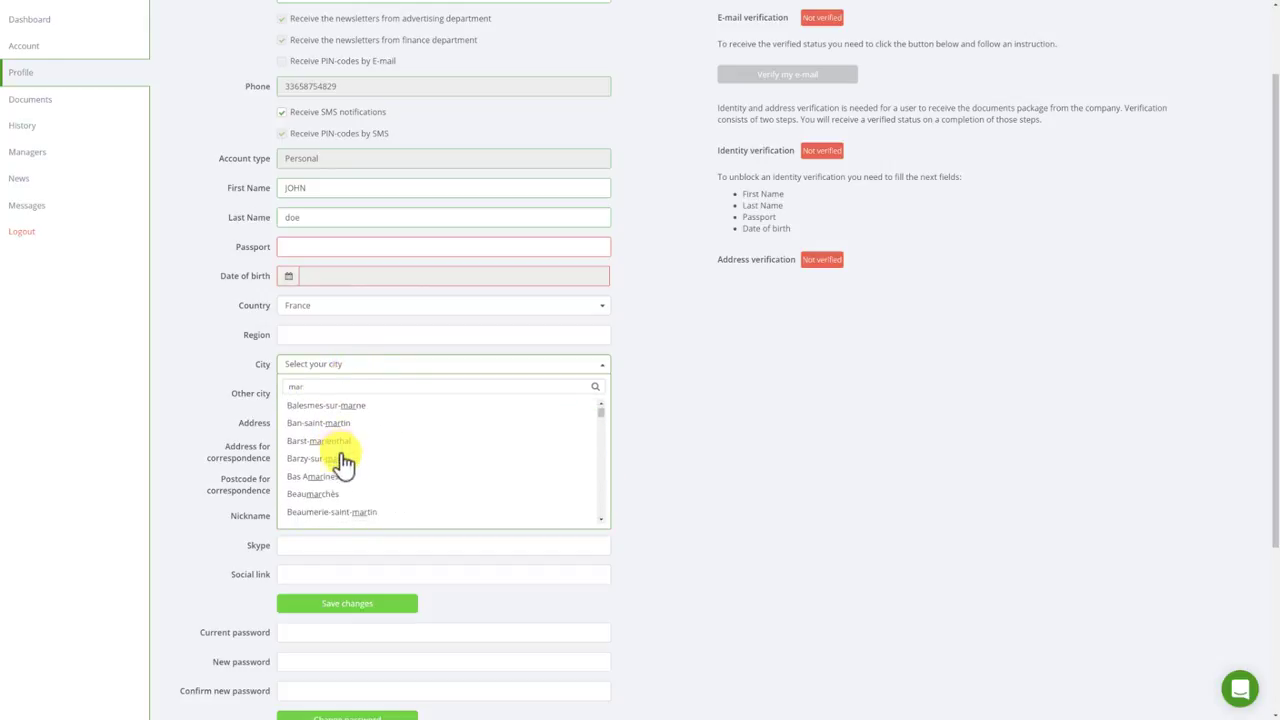
scroll(343, 460, "down", 6)
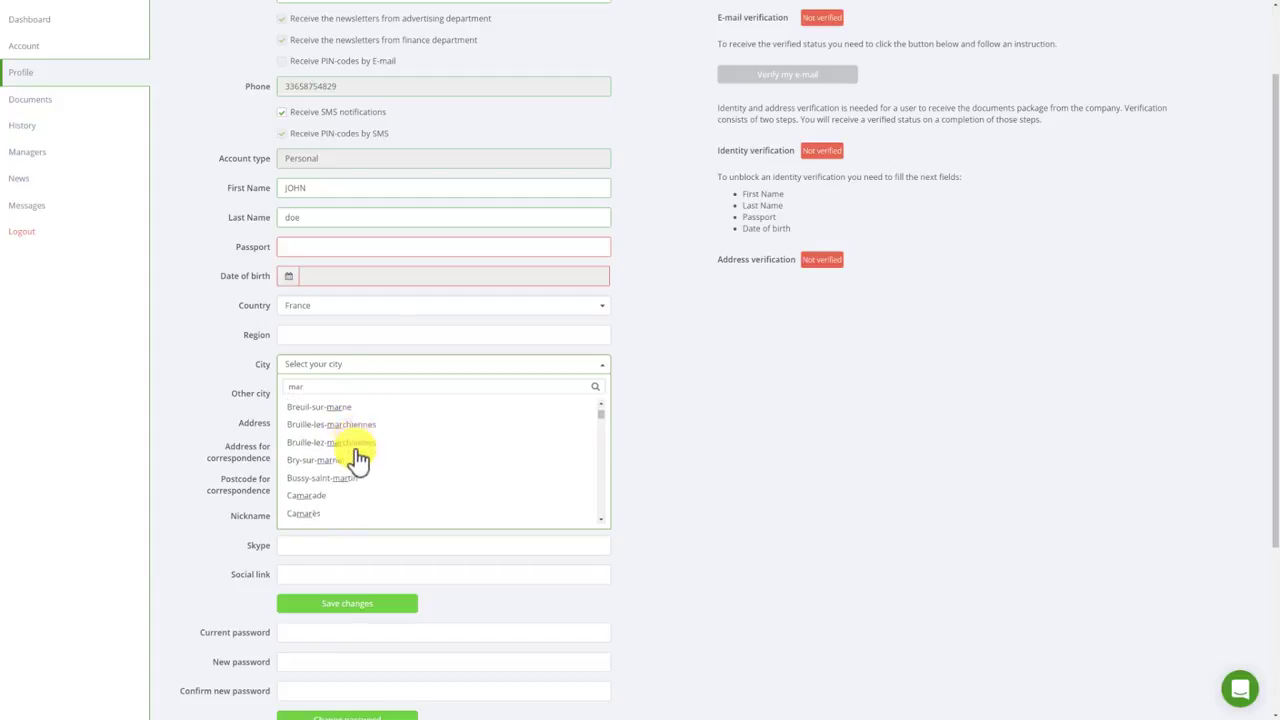
scroll(358, 458, "down", 8)
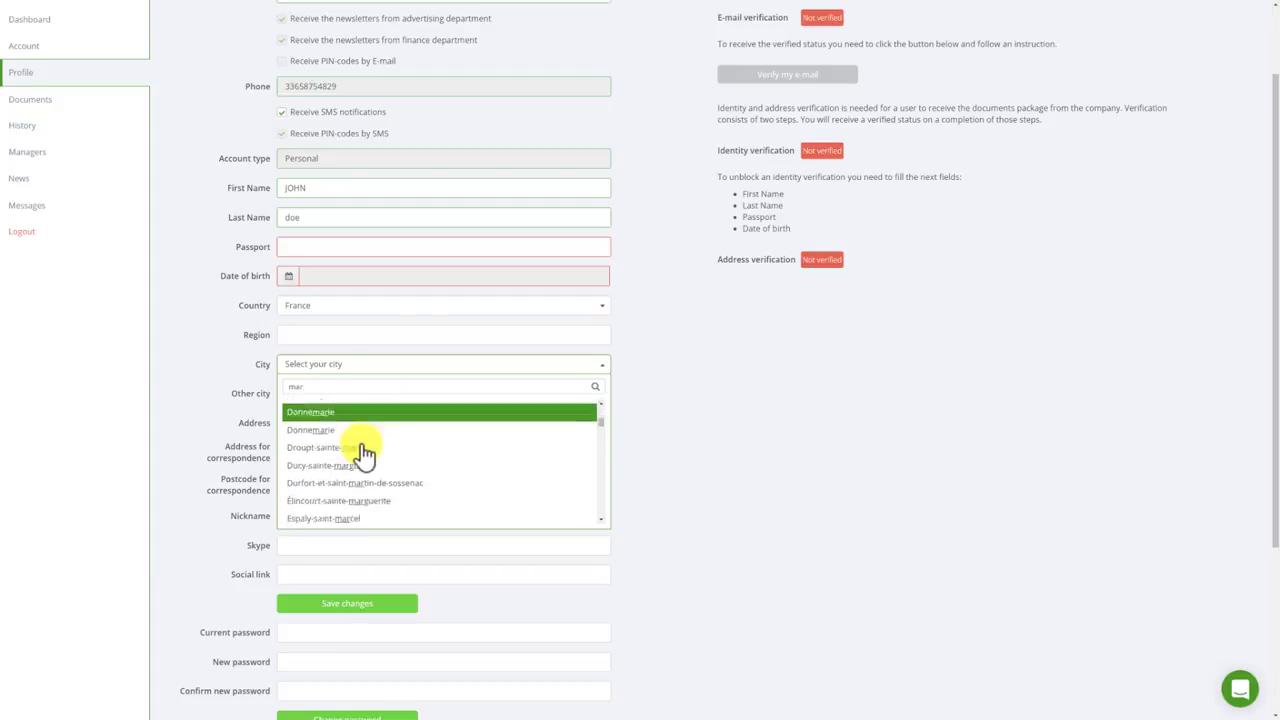
scroll(363, 455, "down", 3)
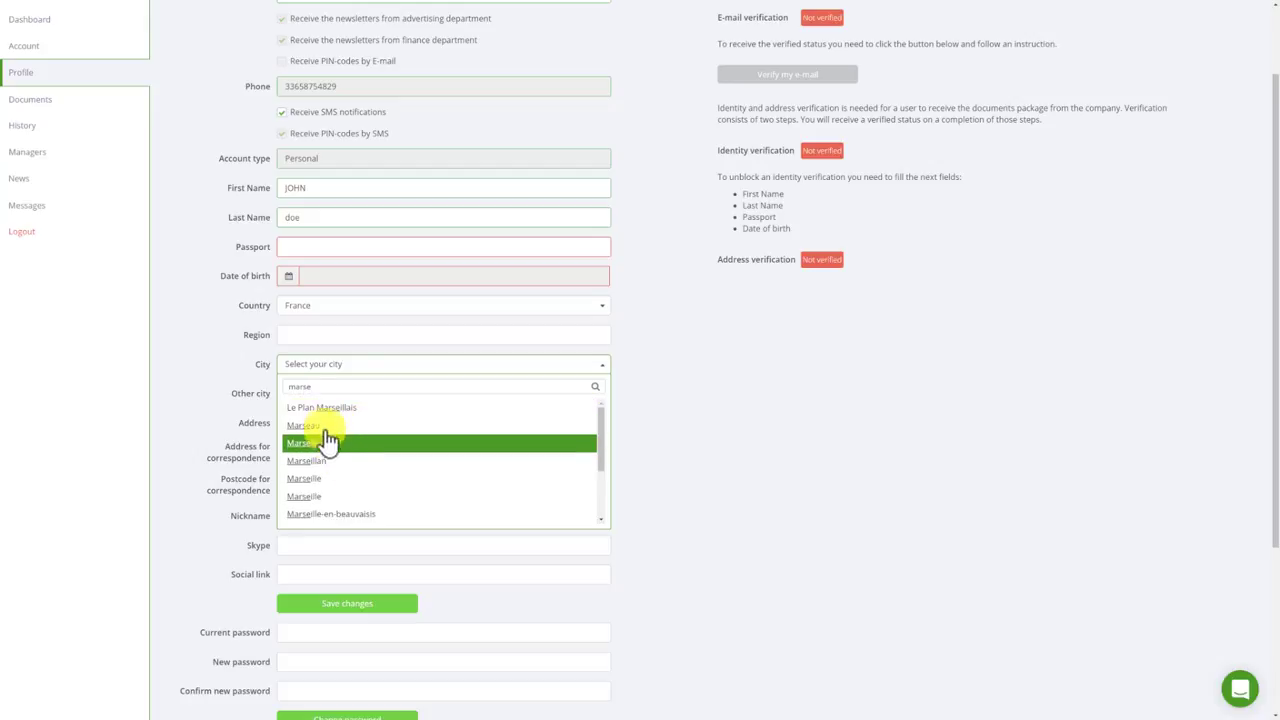
left_click(325, 498)
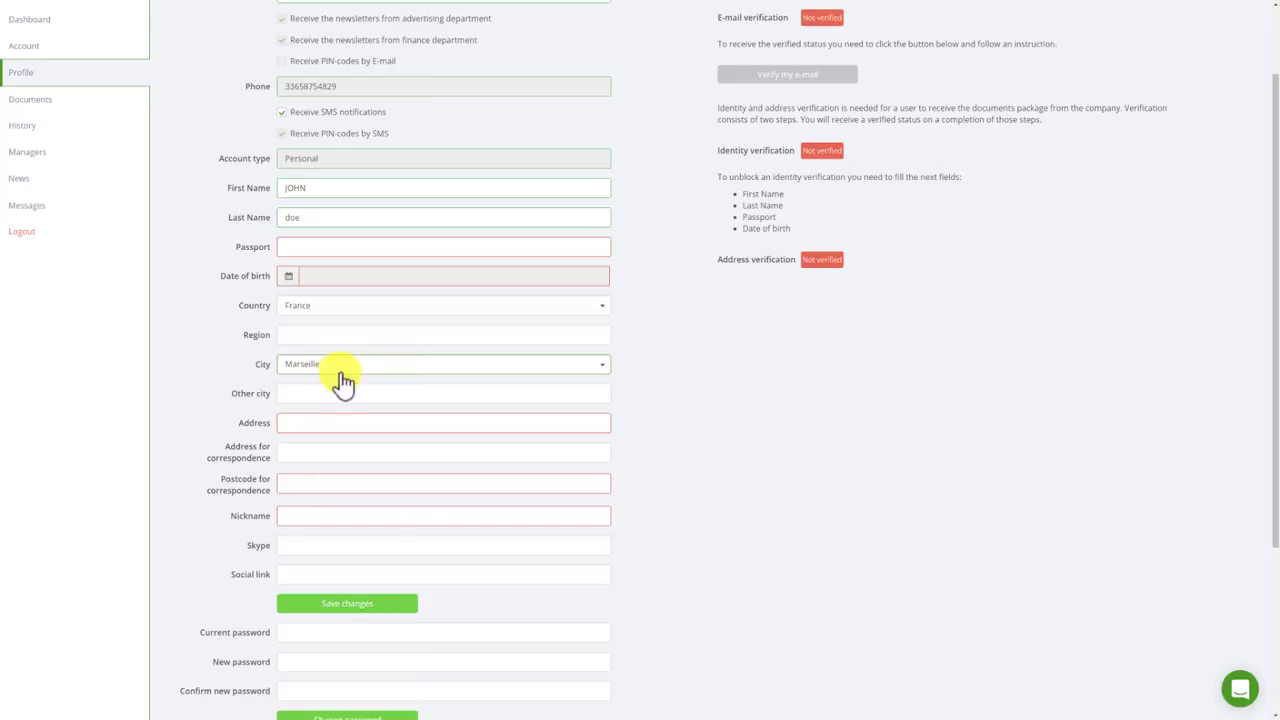
Enter Marseille as the Other city, leaving City unselected.
left_click(448, 366)
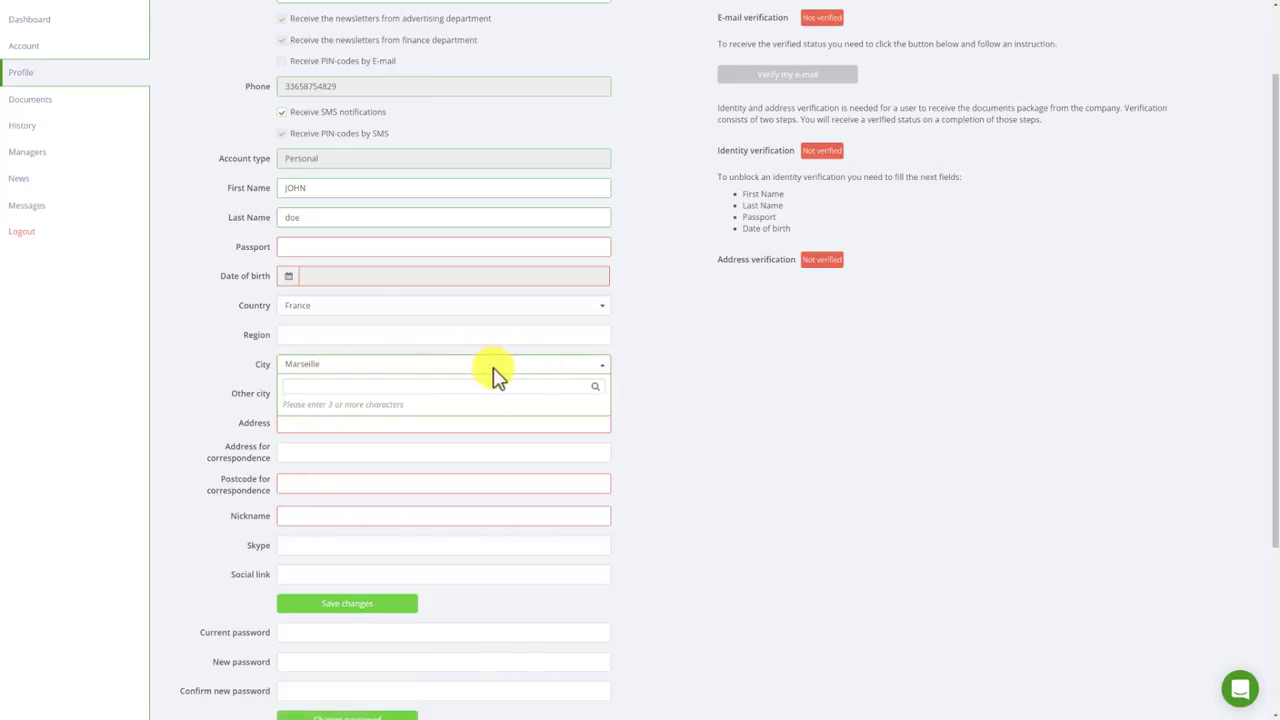
left_click(488, 368)
left_click(467, 366)
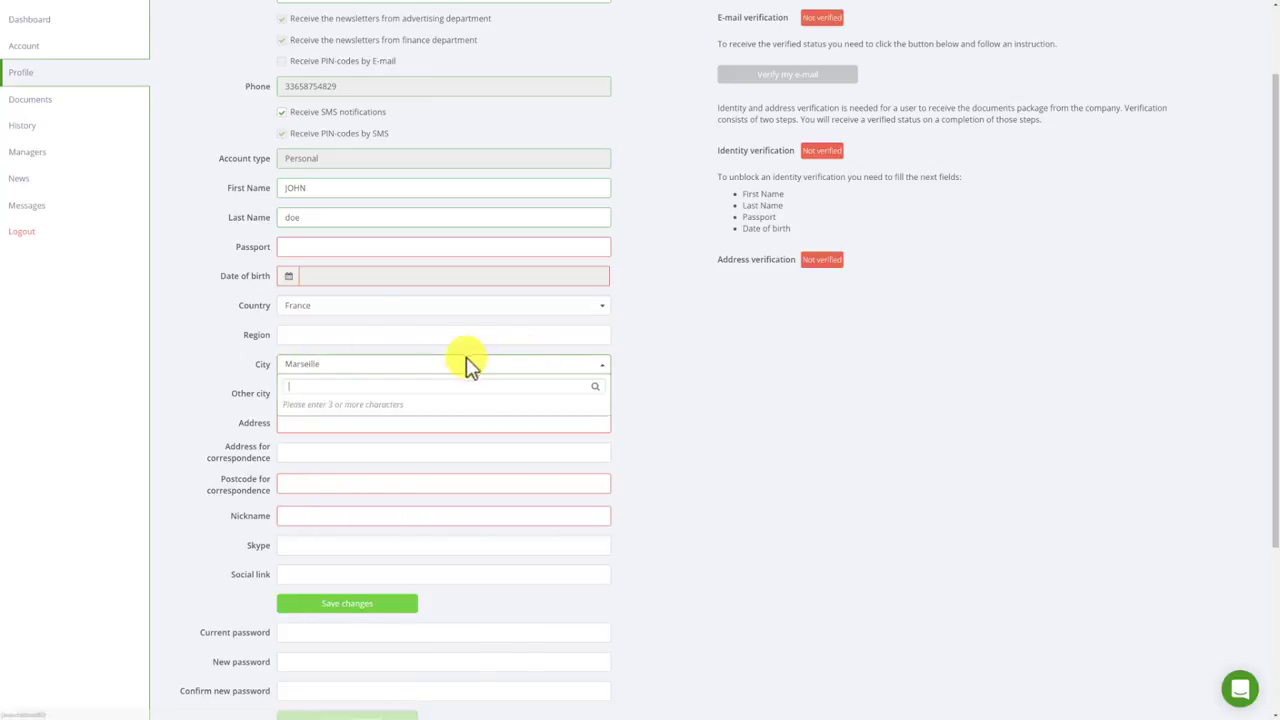
left_click(465, 366)
left_click(318, 368)
left_click(307, 368)
left_click(305, 369)
left_click(697, 379)
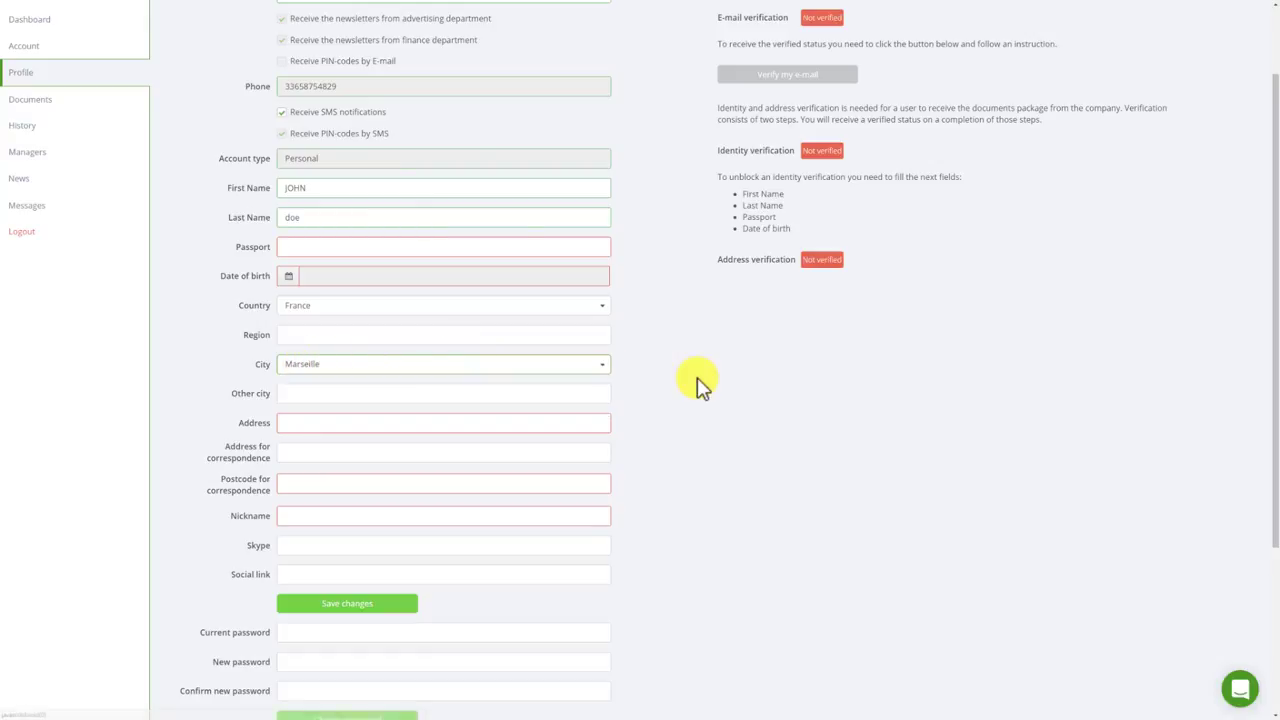
left_click(306, 398)
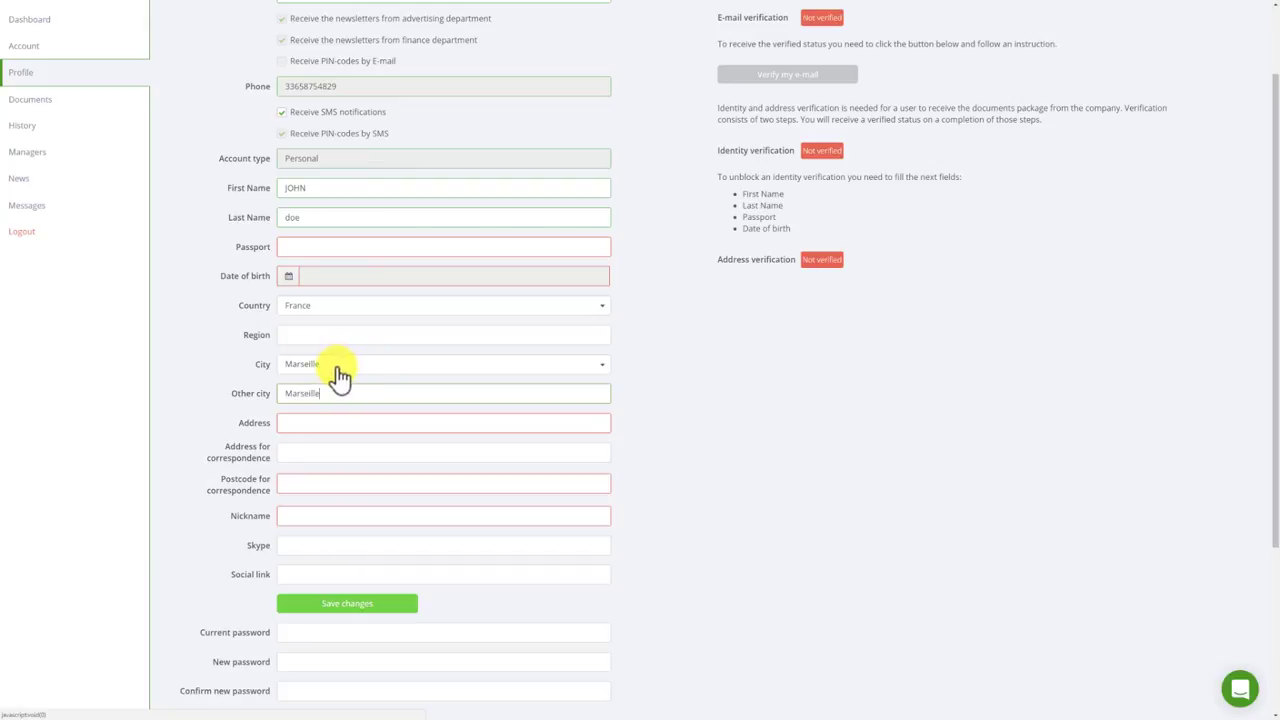
left_click(294, 422)
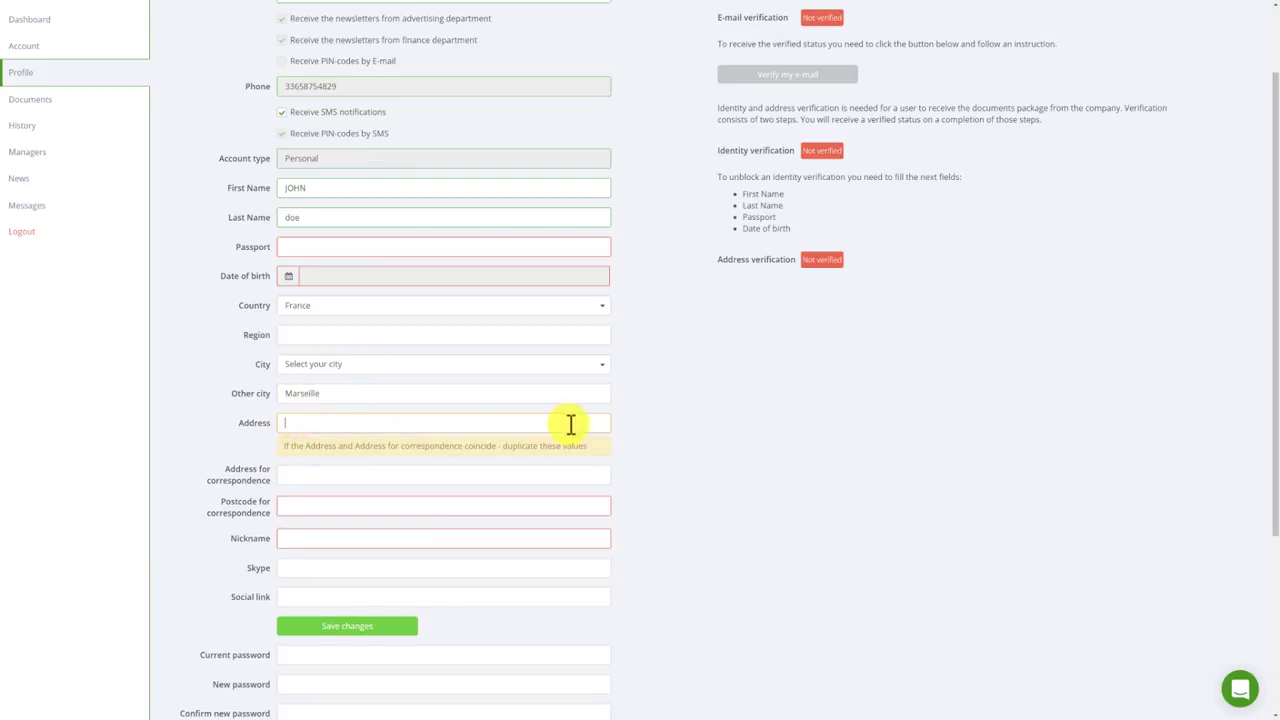
left_click(682, 415)
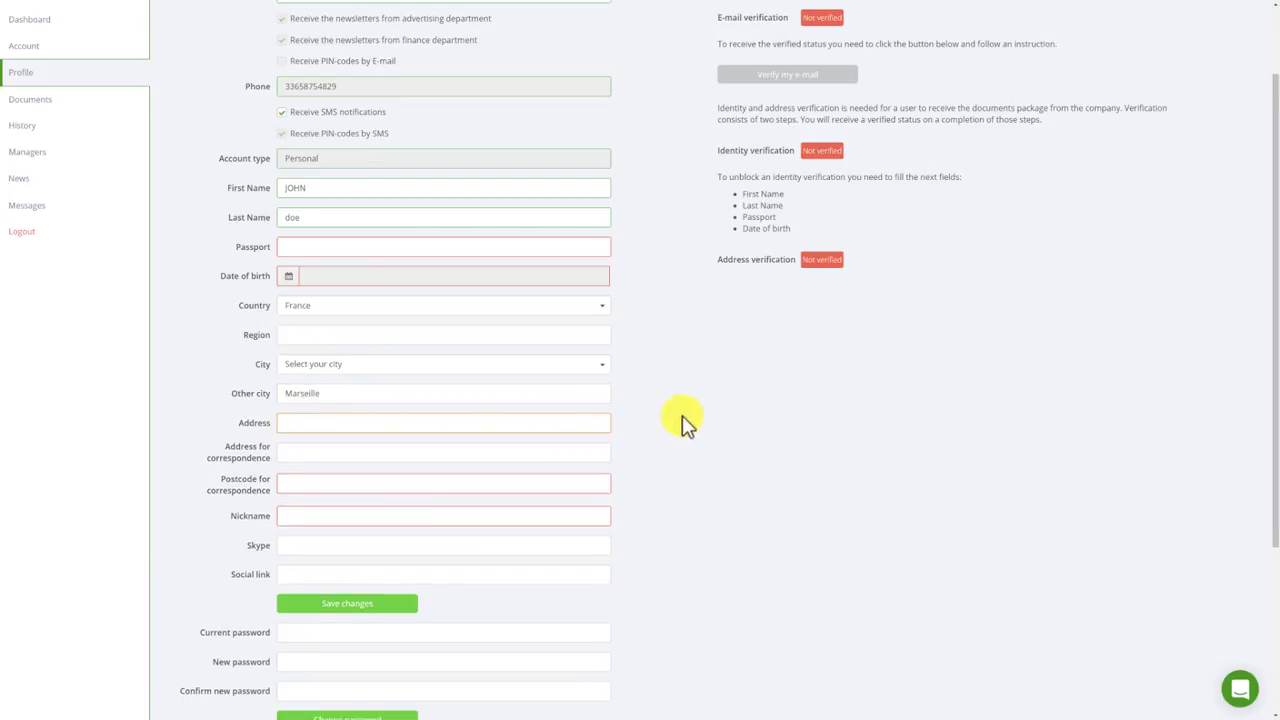
Fill the correspondence address with 'PAYS, region, ville, adresse, complement d'adresse'.
left_click(313, 455)
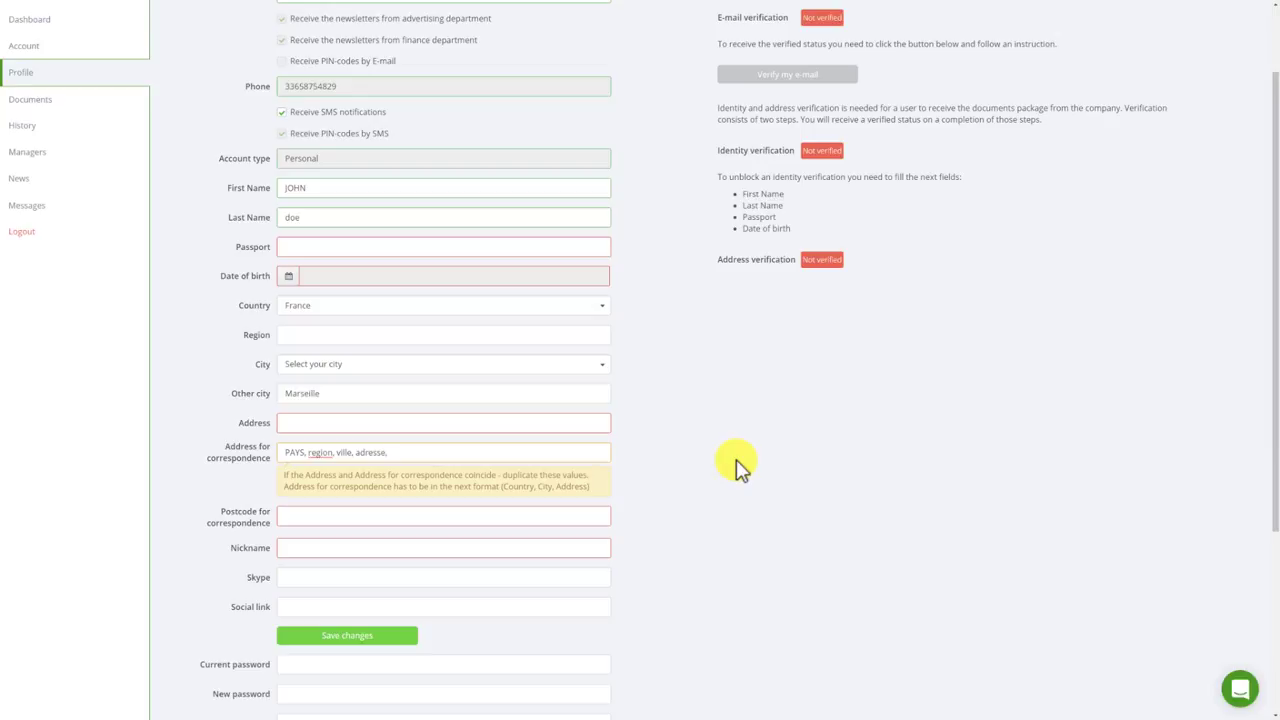
type("mplement d'adresse")
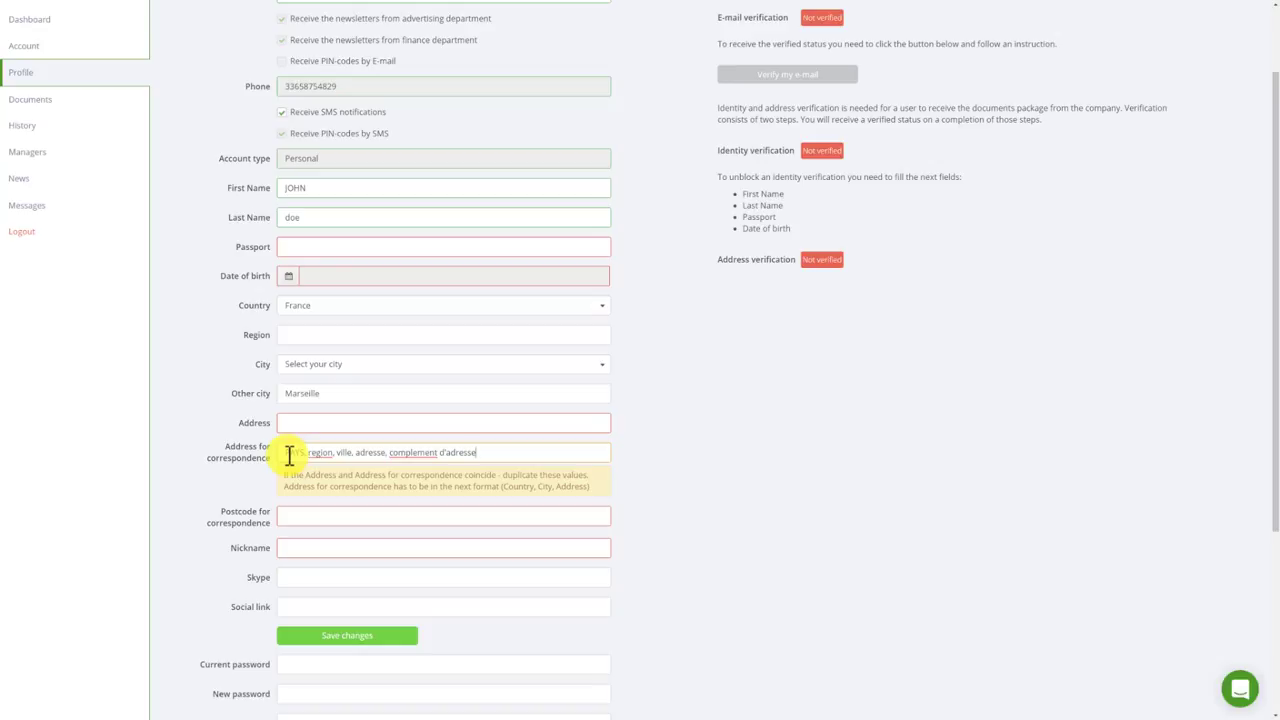
left_click(283, 423)
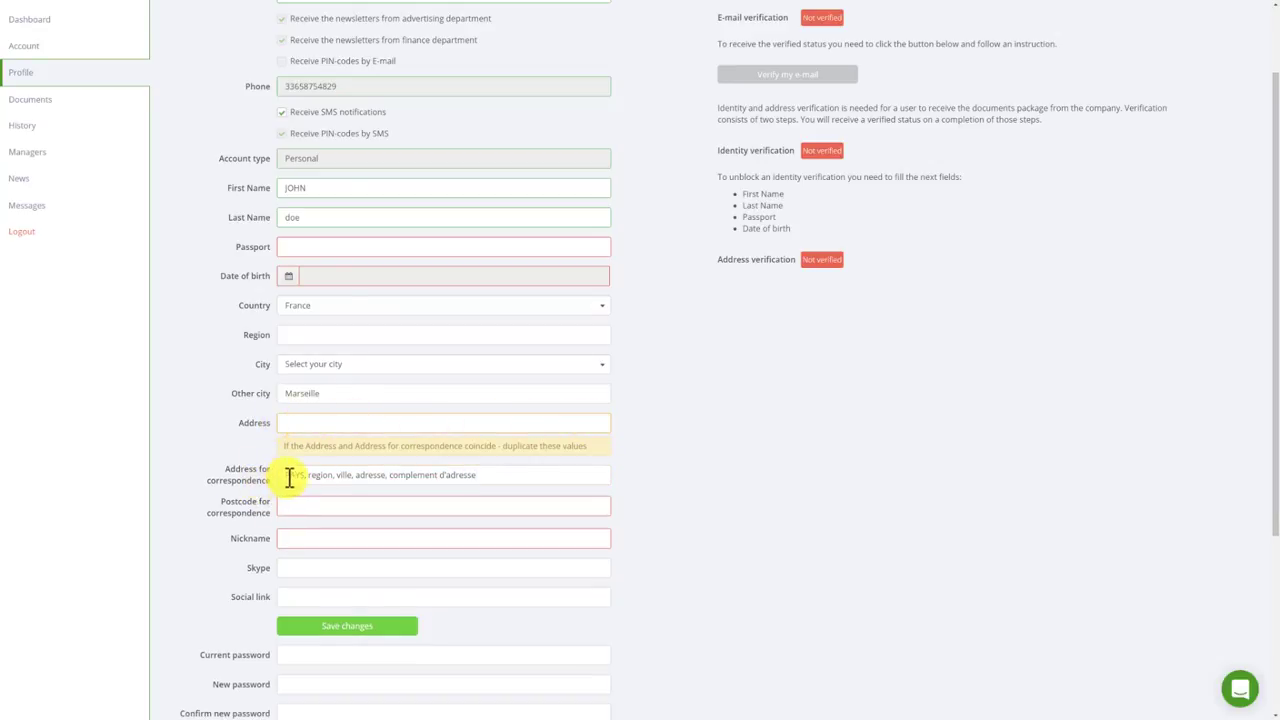
left_click(480, 474)
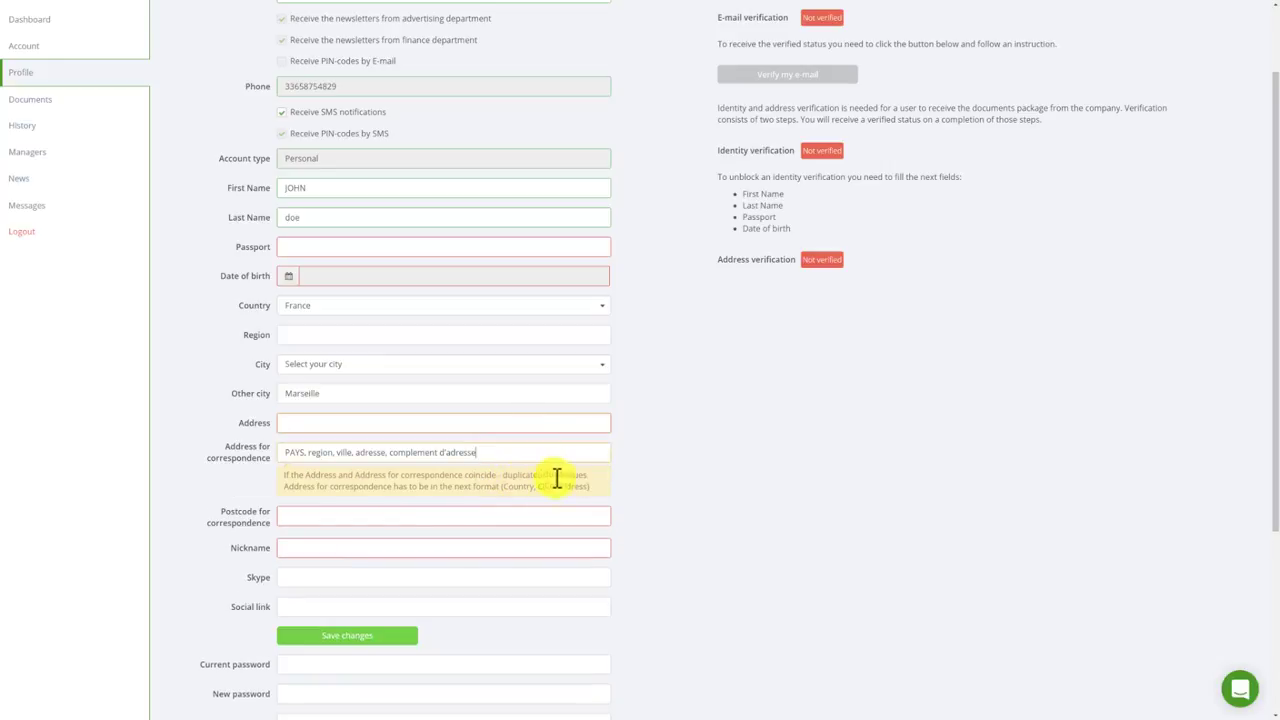
left_click(648, 452)
scroll(650, 455, "down", 2)
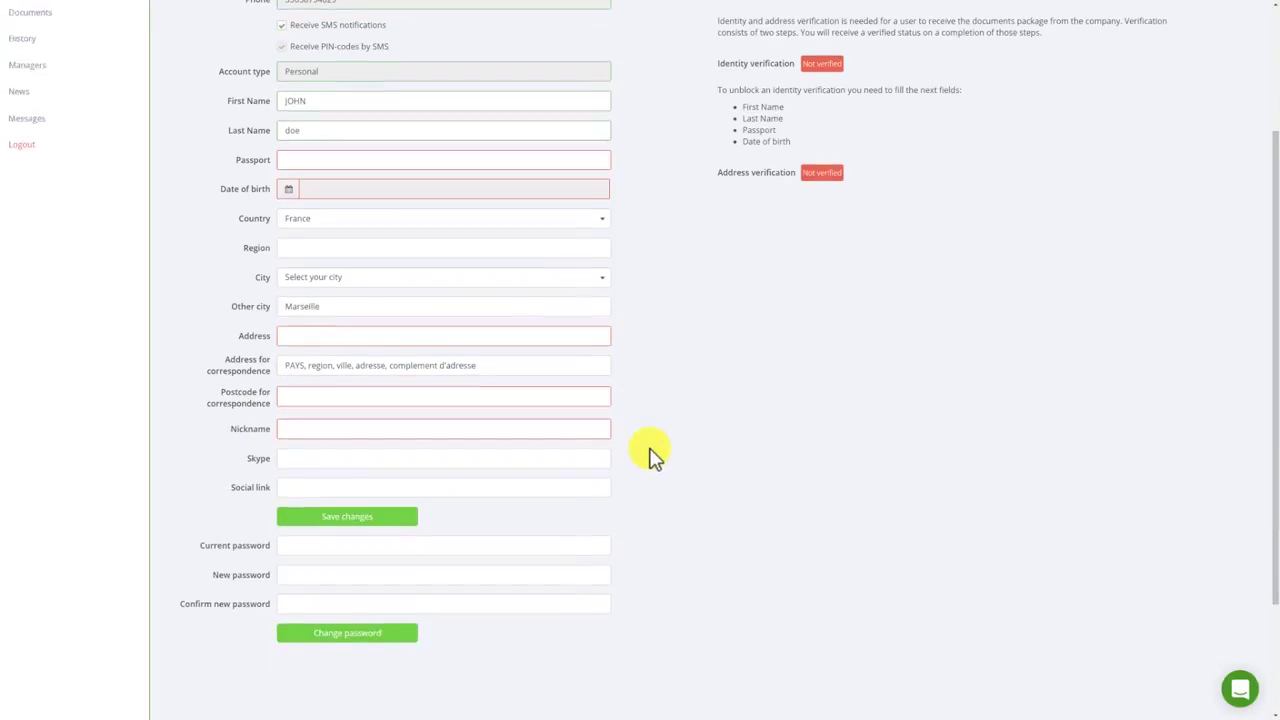
Save the profile with France, Marseille and the correspondence address template.
scroll(650, 455, "down", 2)
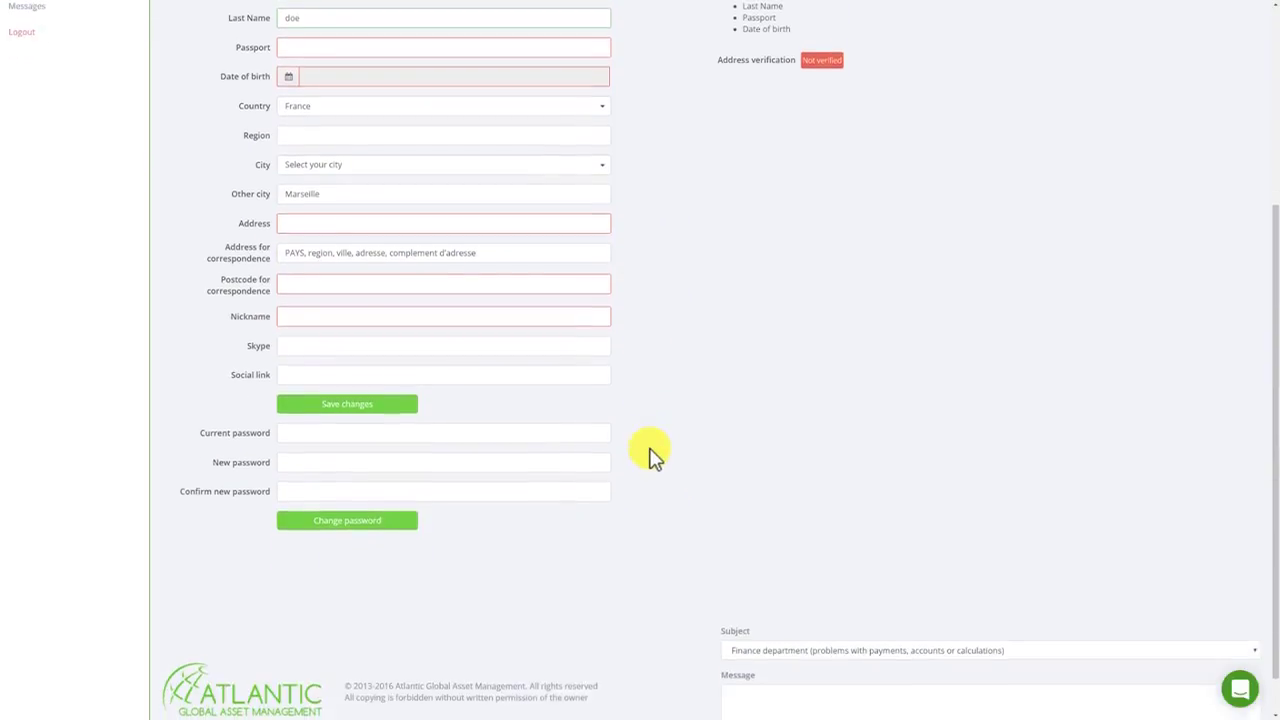
left_click(328, 278)
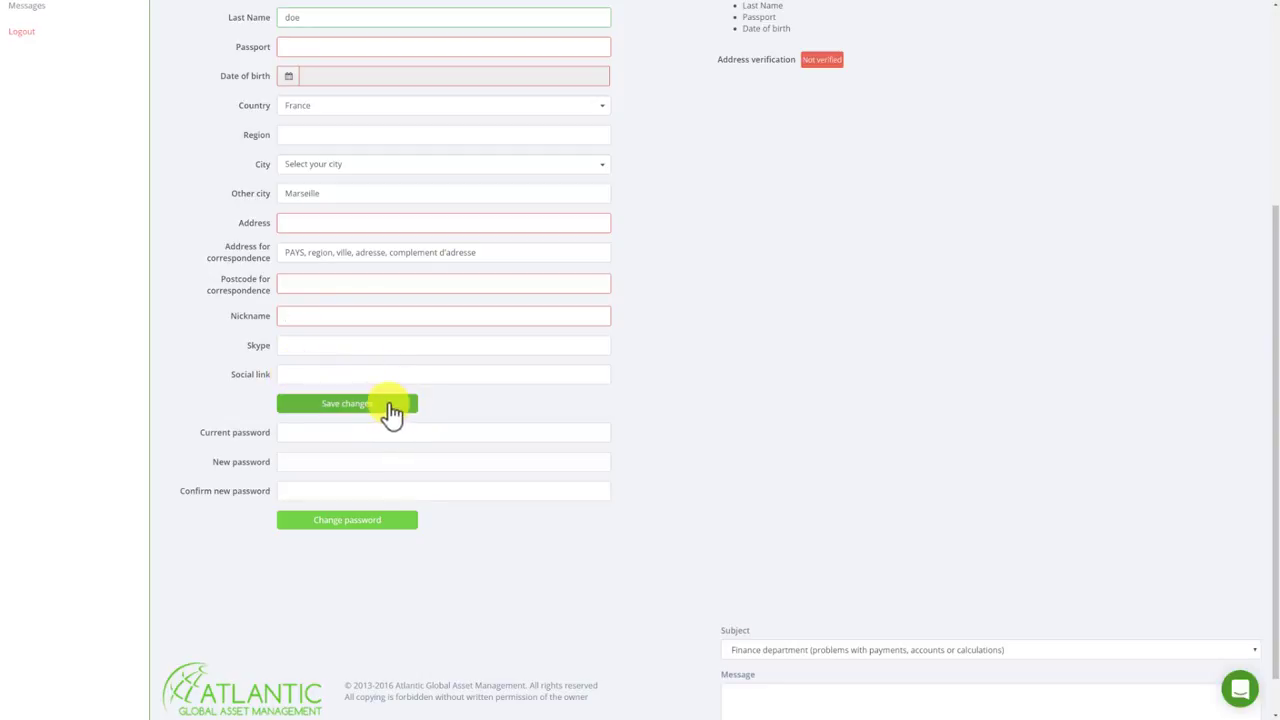
left_click(392, 412)
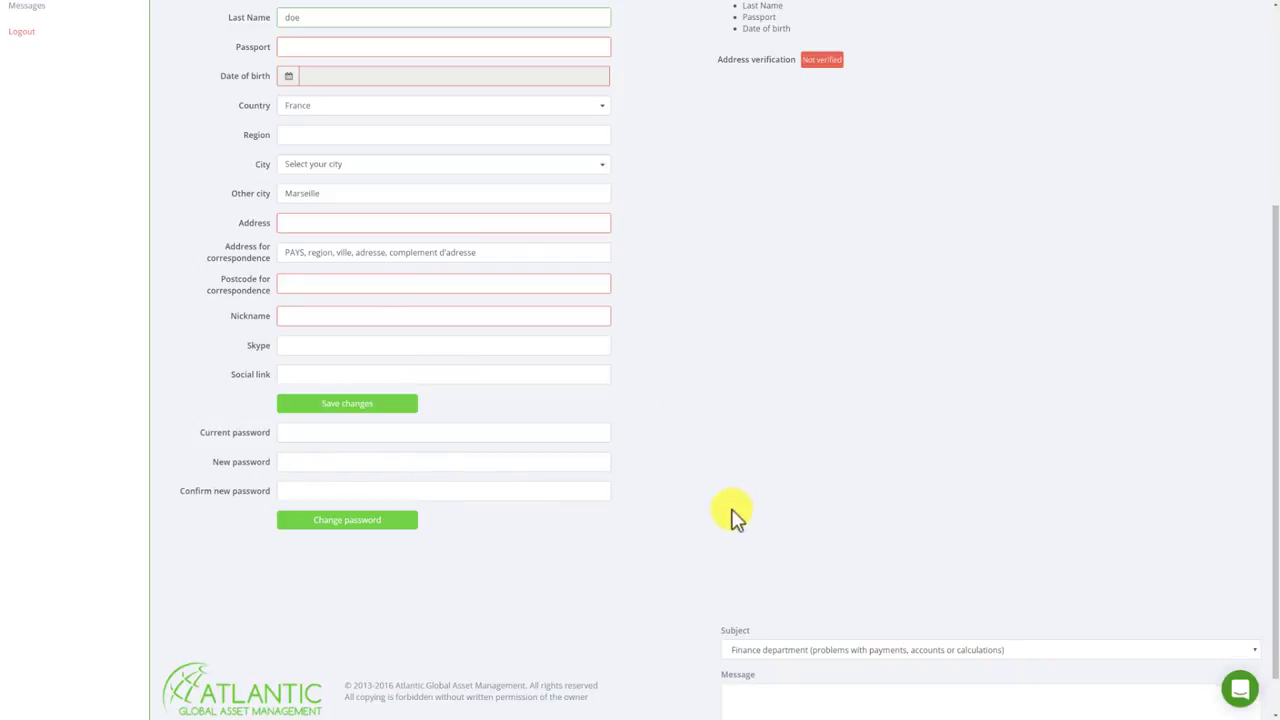
scroll(580, 500, "up", 3)
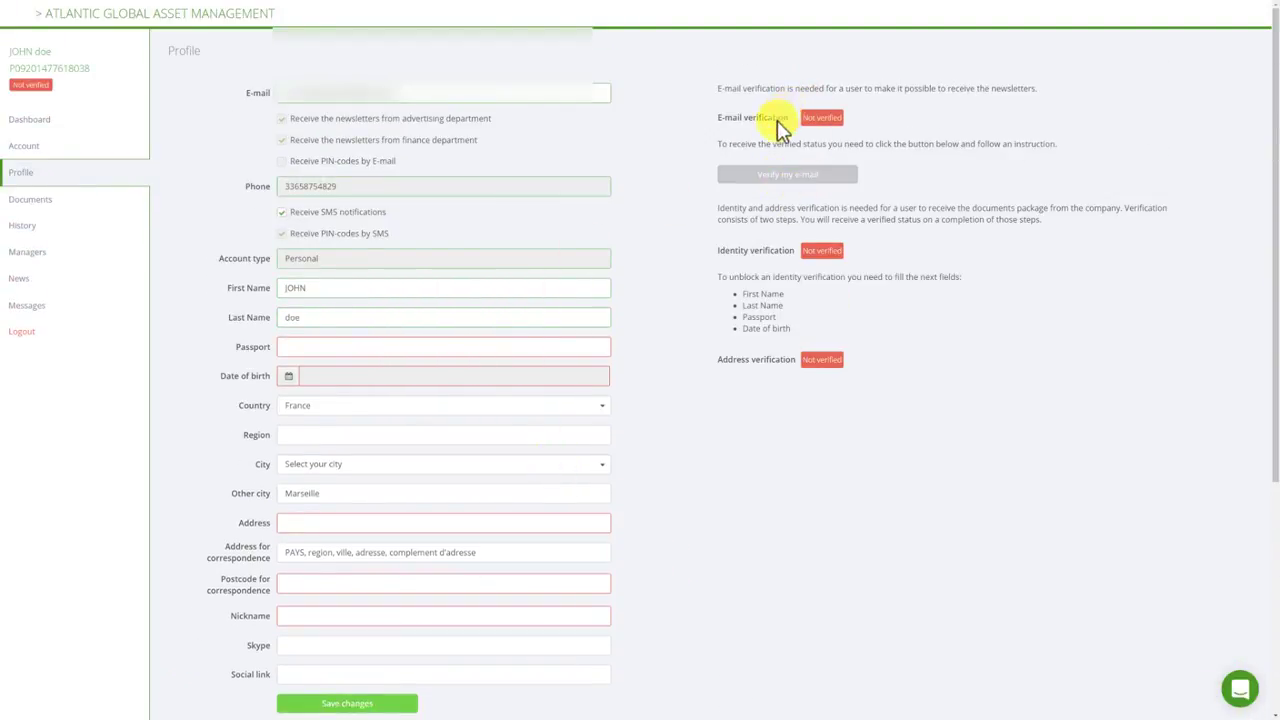
Send the e-mail verification instructions to the account's address.
left_click(847, 180)
scroll(705, 383, "down", 1)
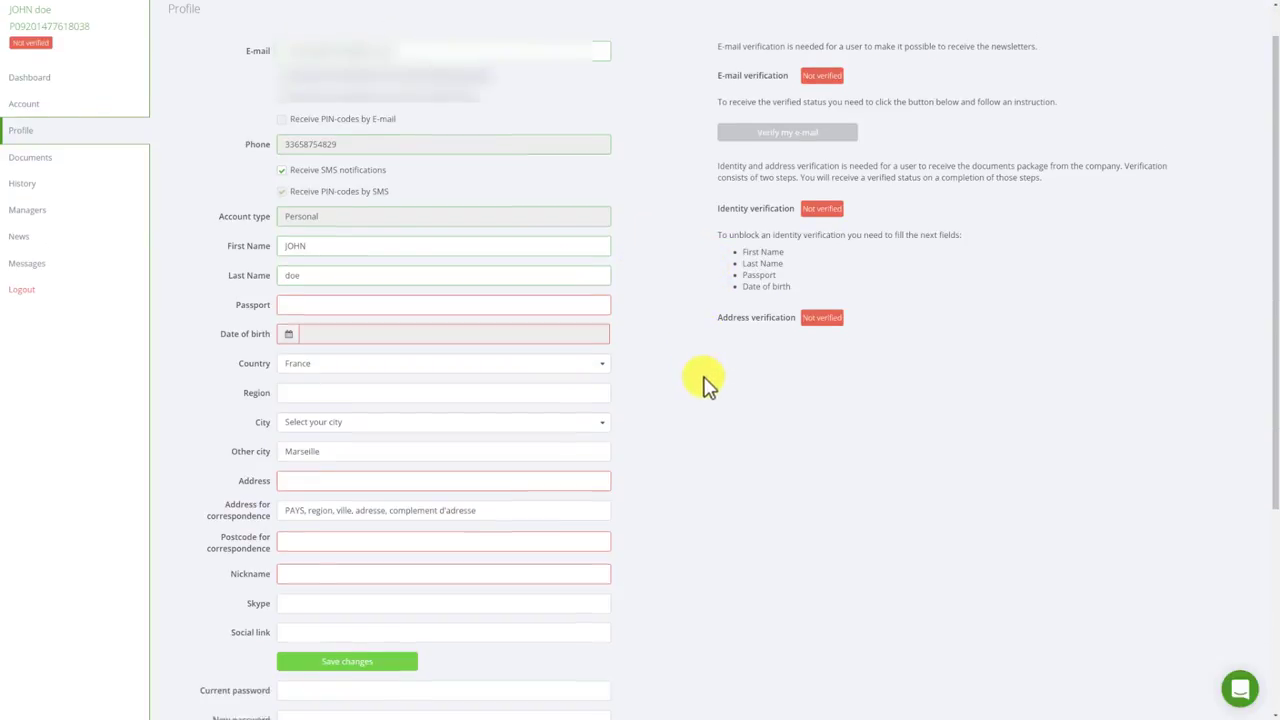
scroll(705, 383, "down", 1)
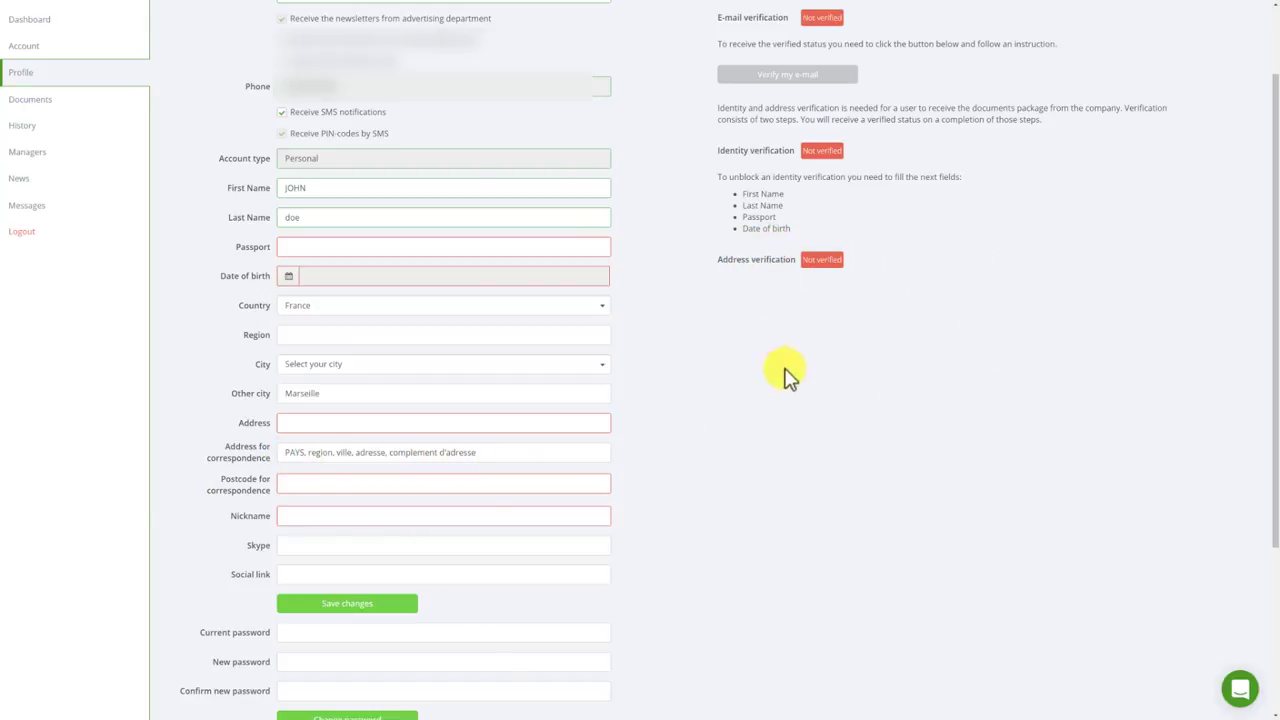
scroll(771, 468, "up", 2)
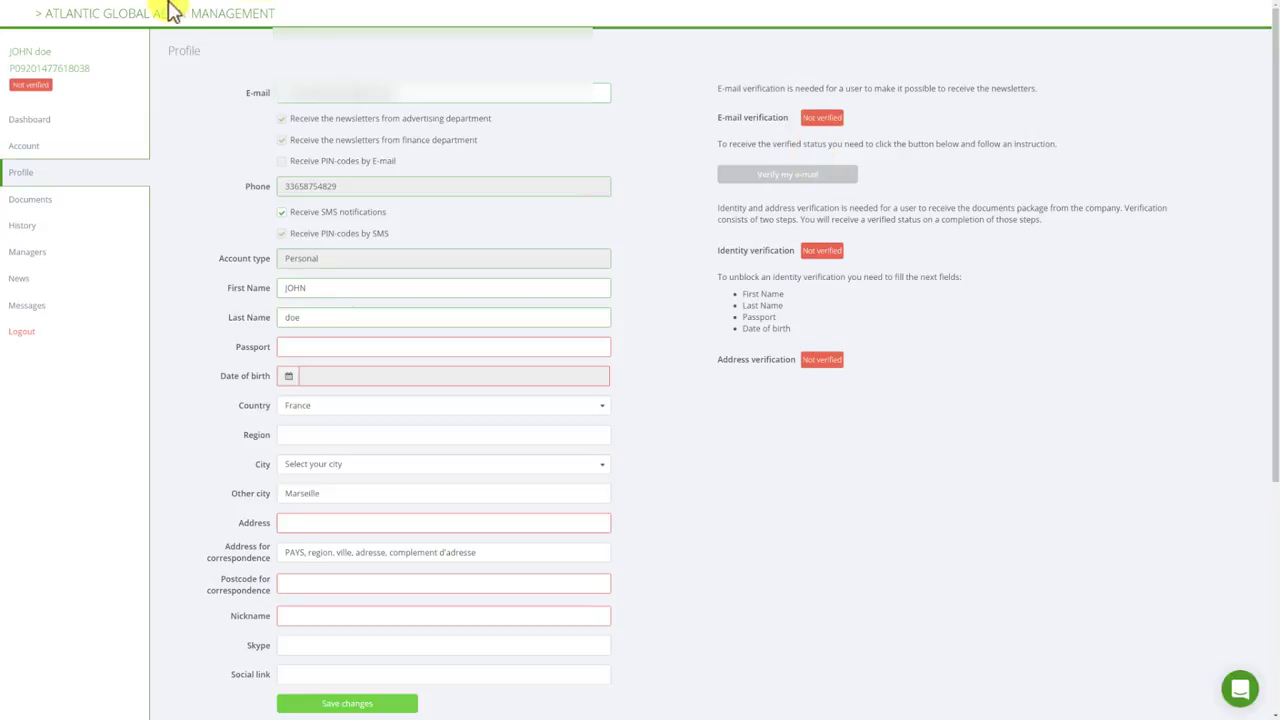
left_click(45, 121)
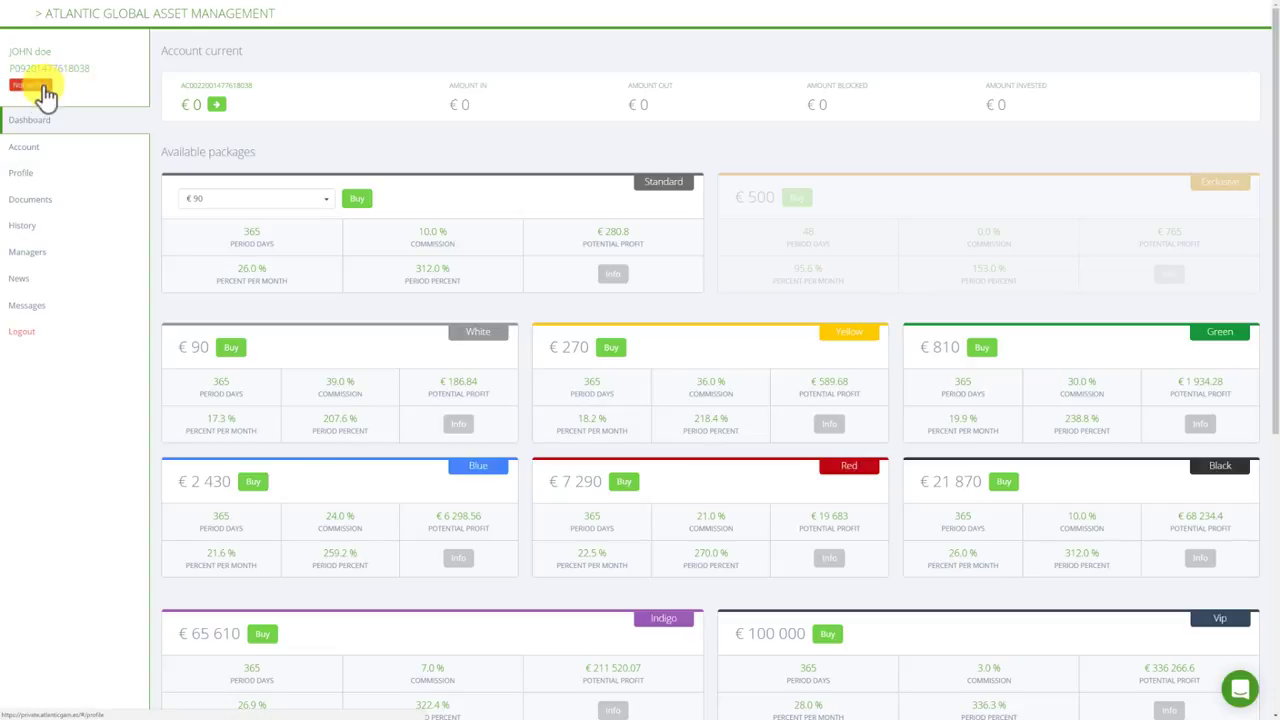
left_click(40, 178)
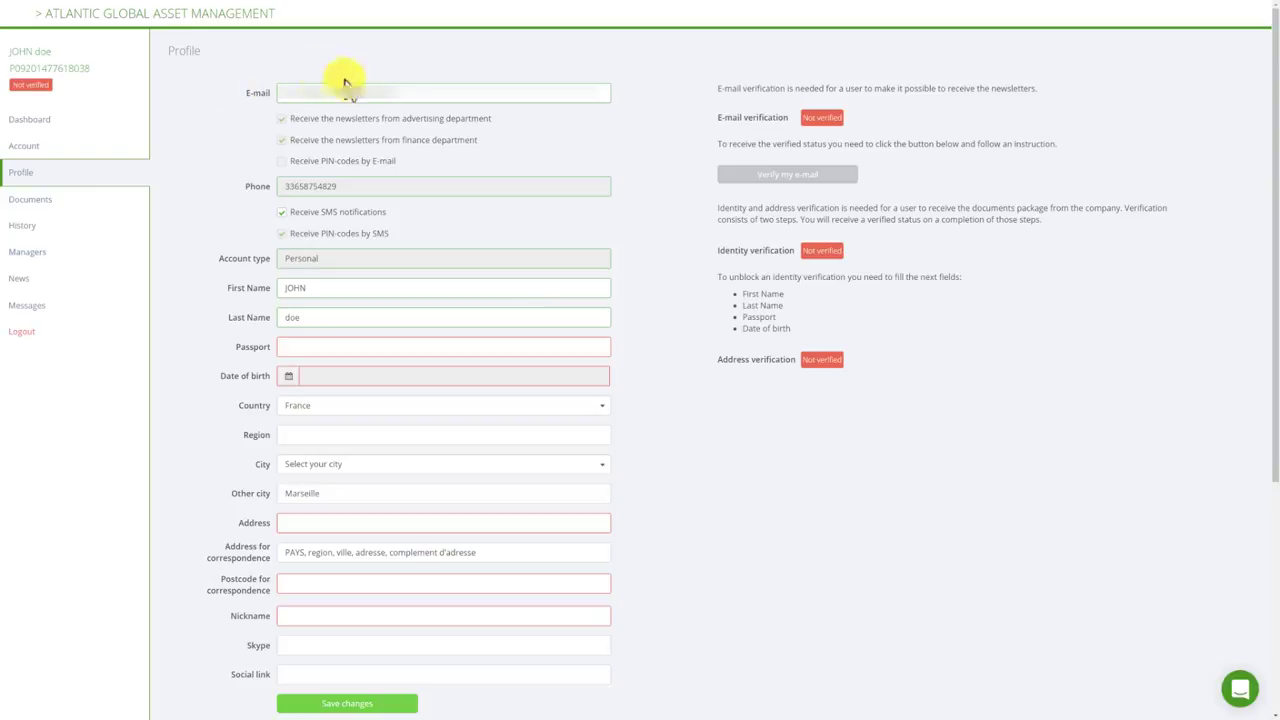
Open the Investment Management Agreement from the Documents page.
left_click(74, 206)
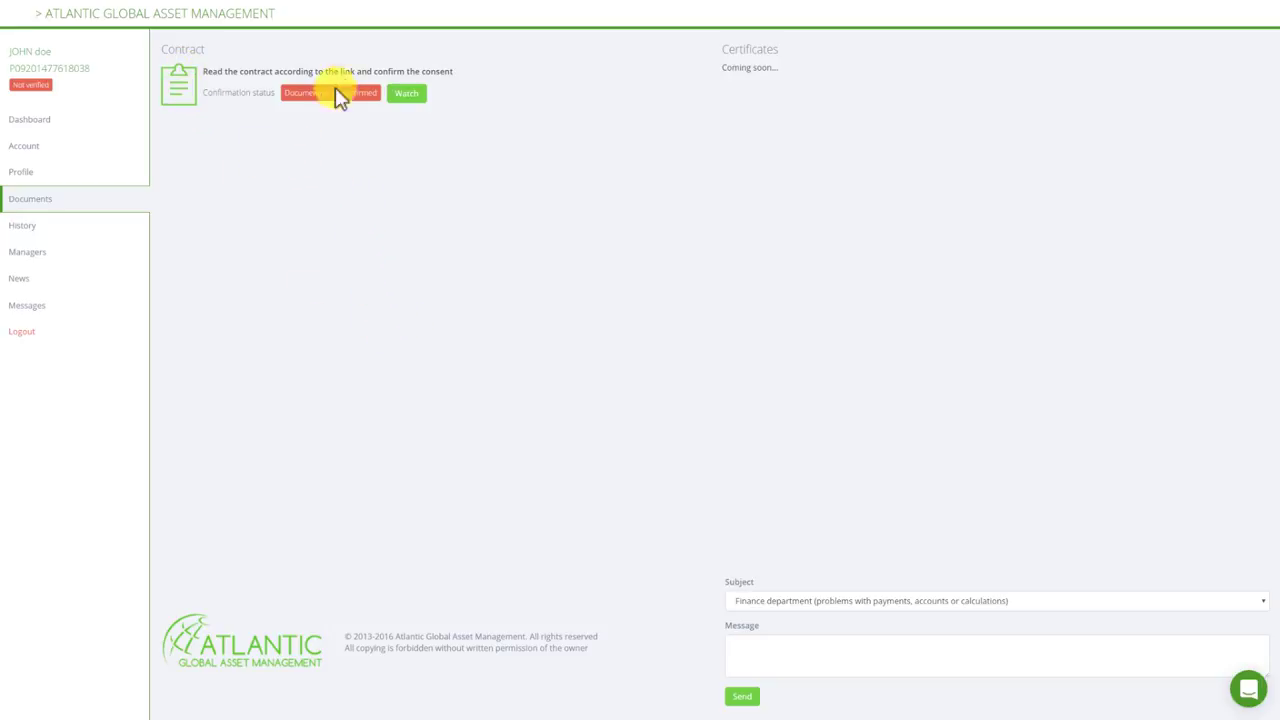
left_click(408, 95)
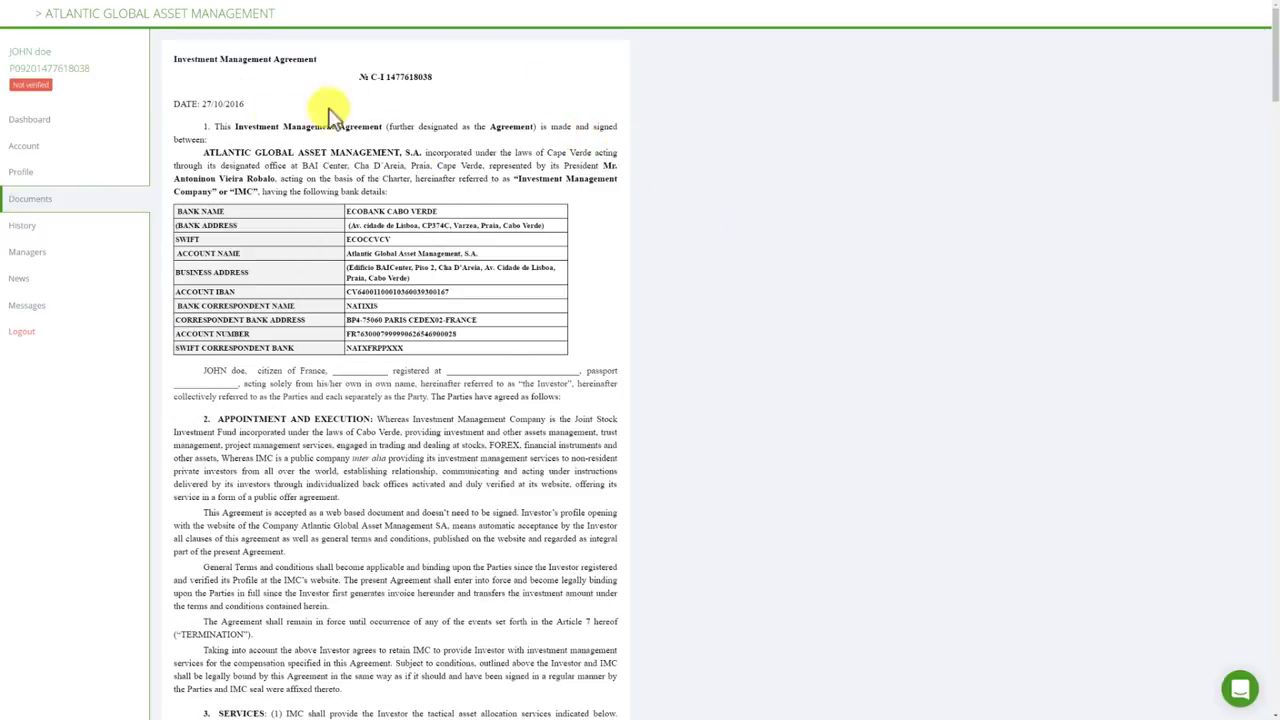
Scroll through the Investment Management Agreement down to the Annex 1 portfolio table and agree checkbox.
scroll(580, 300, "down", 5)
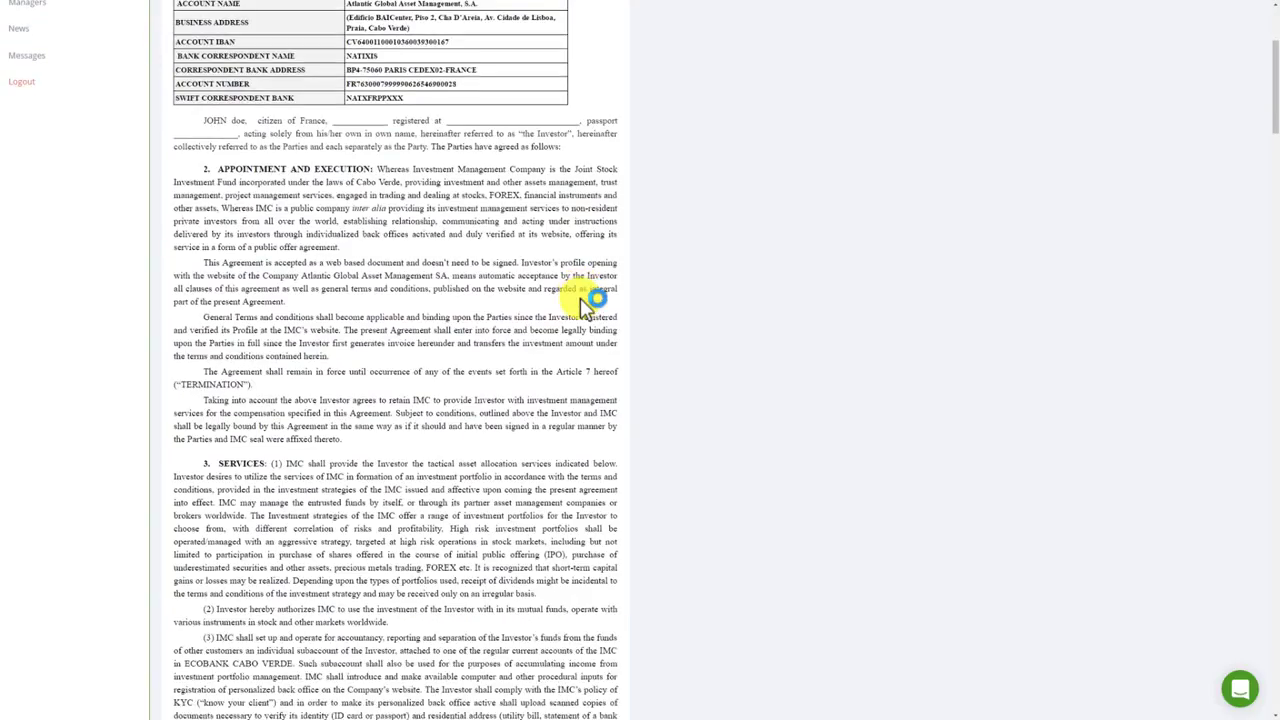
scroll(580, 300, "up", 4)
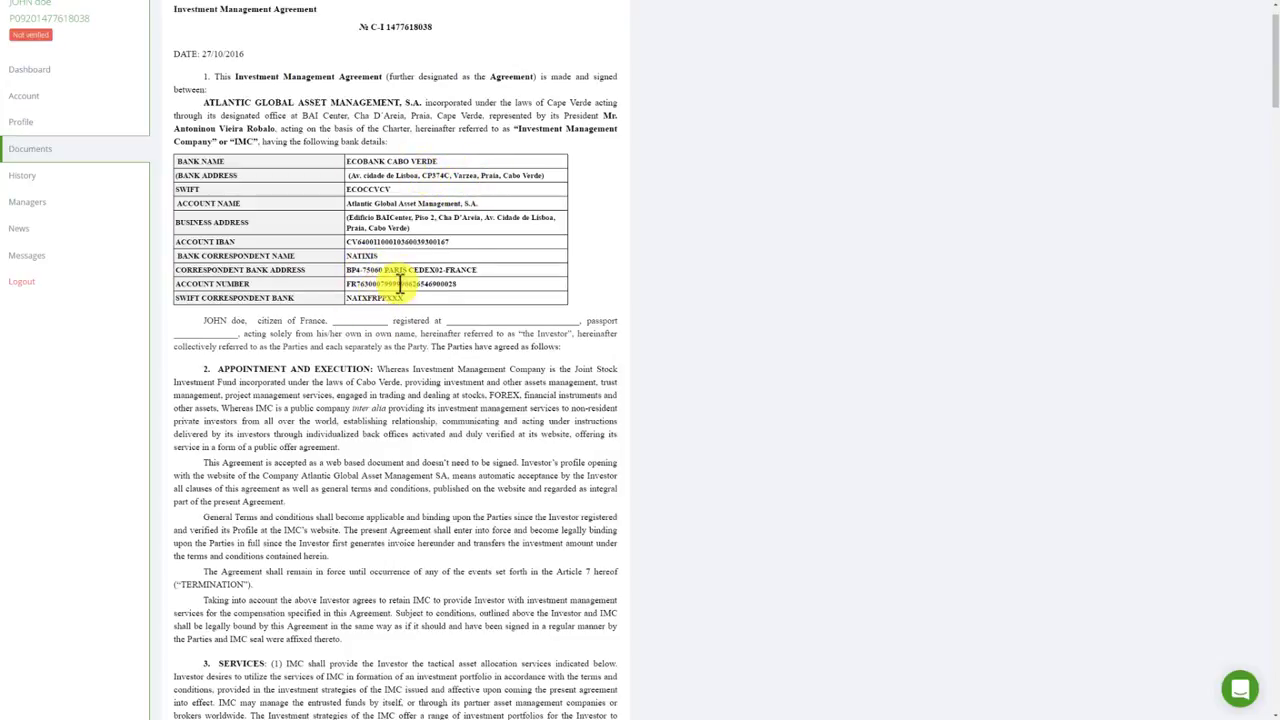
scroll(633, 210, "down", 5)
scroll(636, 215, "down", 20)
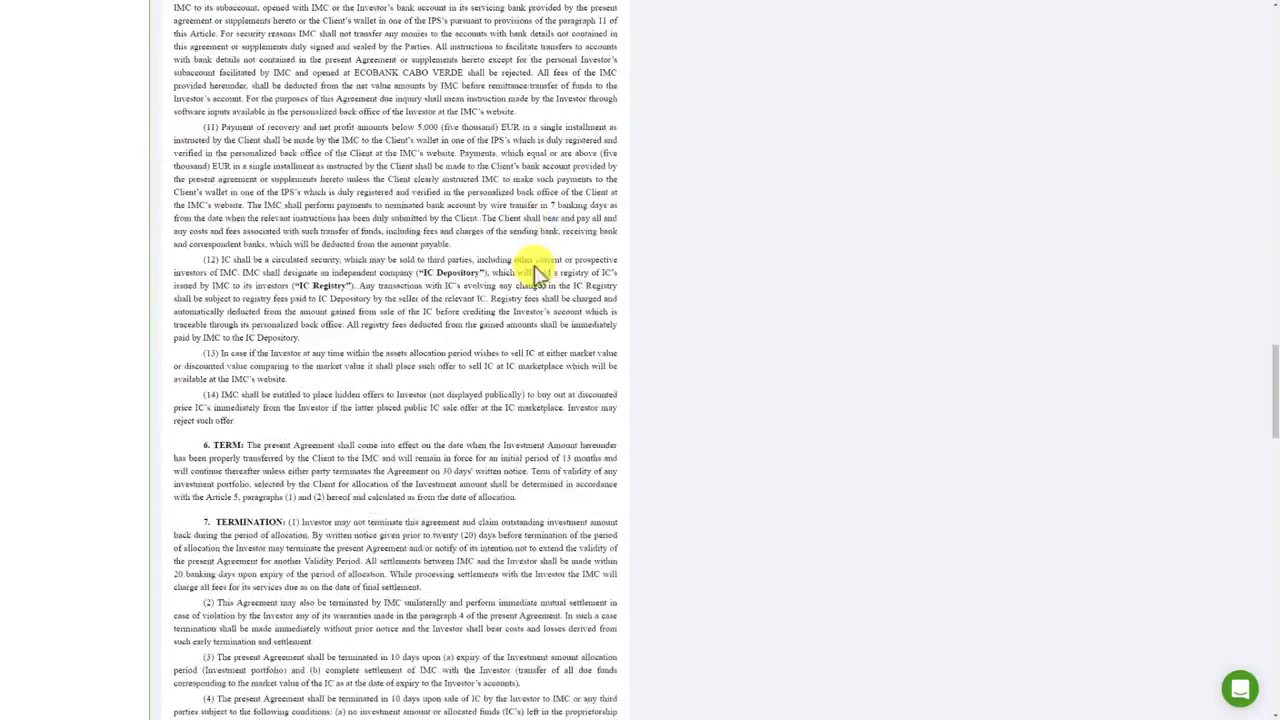
scroll(723, 349, "down", 20)
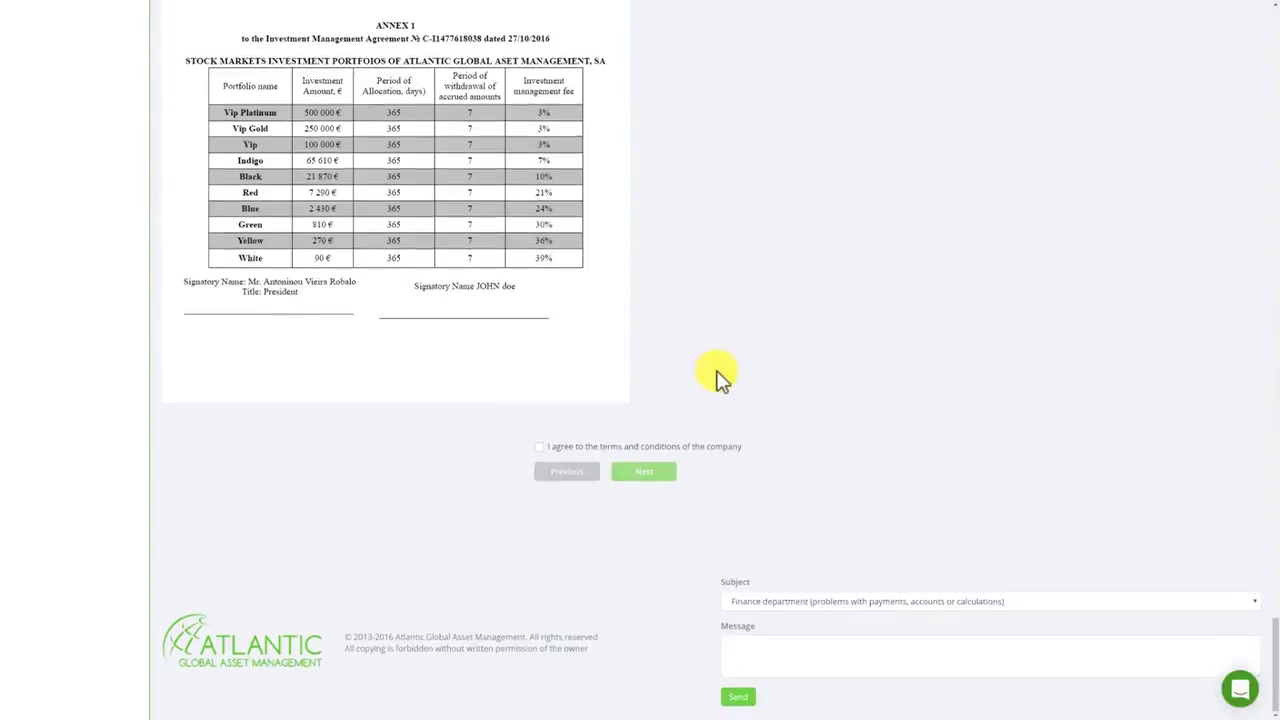
scroll(285, 260, "up", 4)
scroll(460, 430, "down", 3)
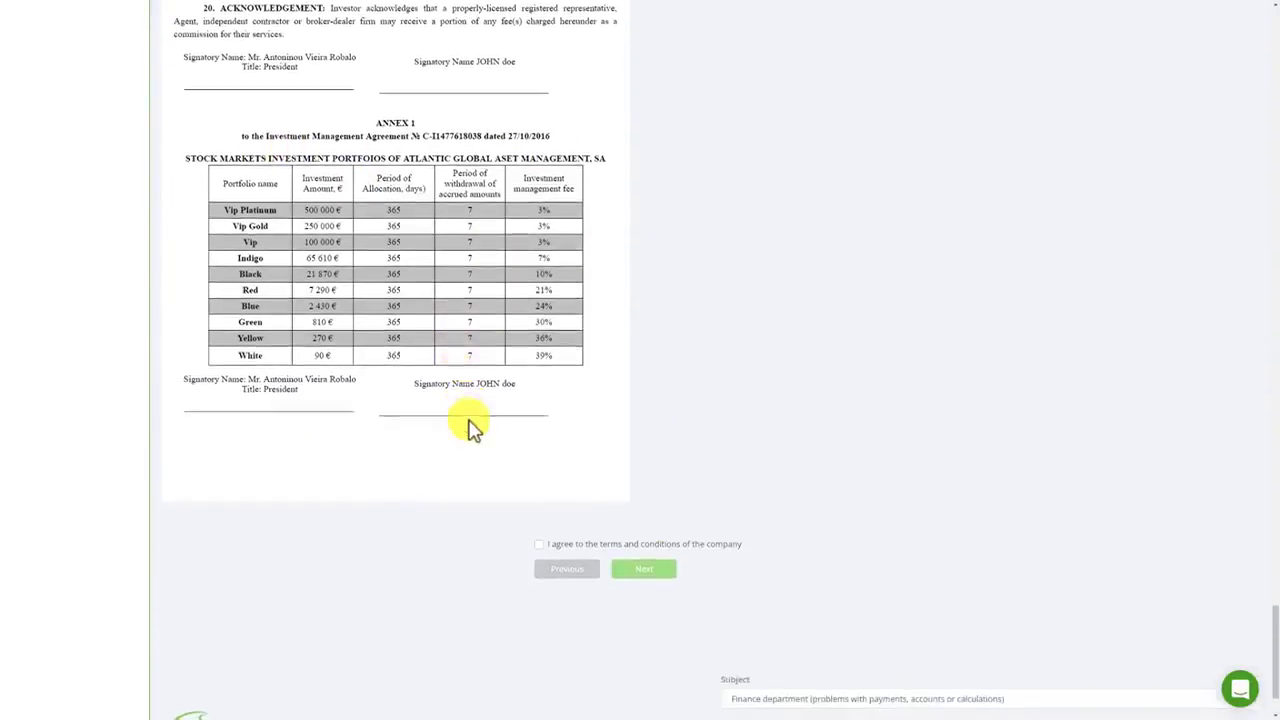
scroll(525, 385, "down", 1)
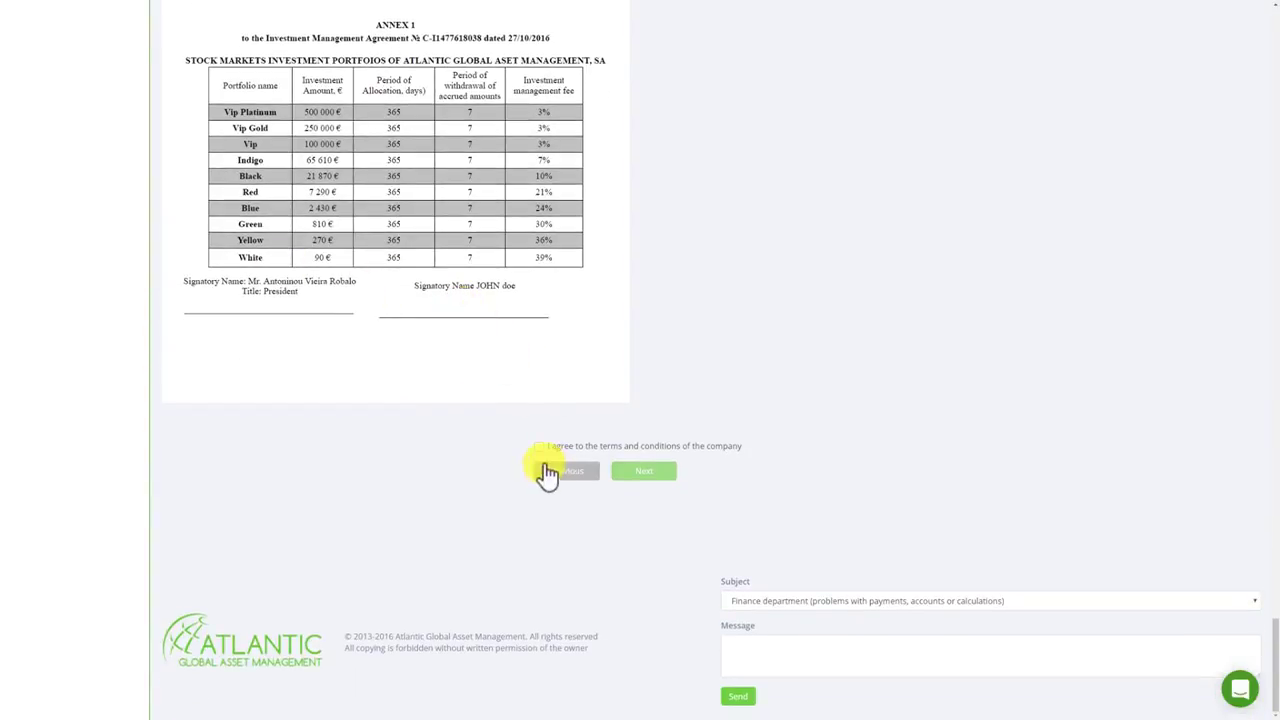
Agree to the terms and conditions, confirm the contract, and go back to the Dashboard.
left_click(538, 448)
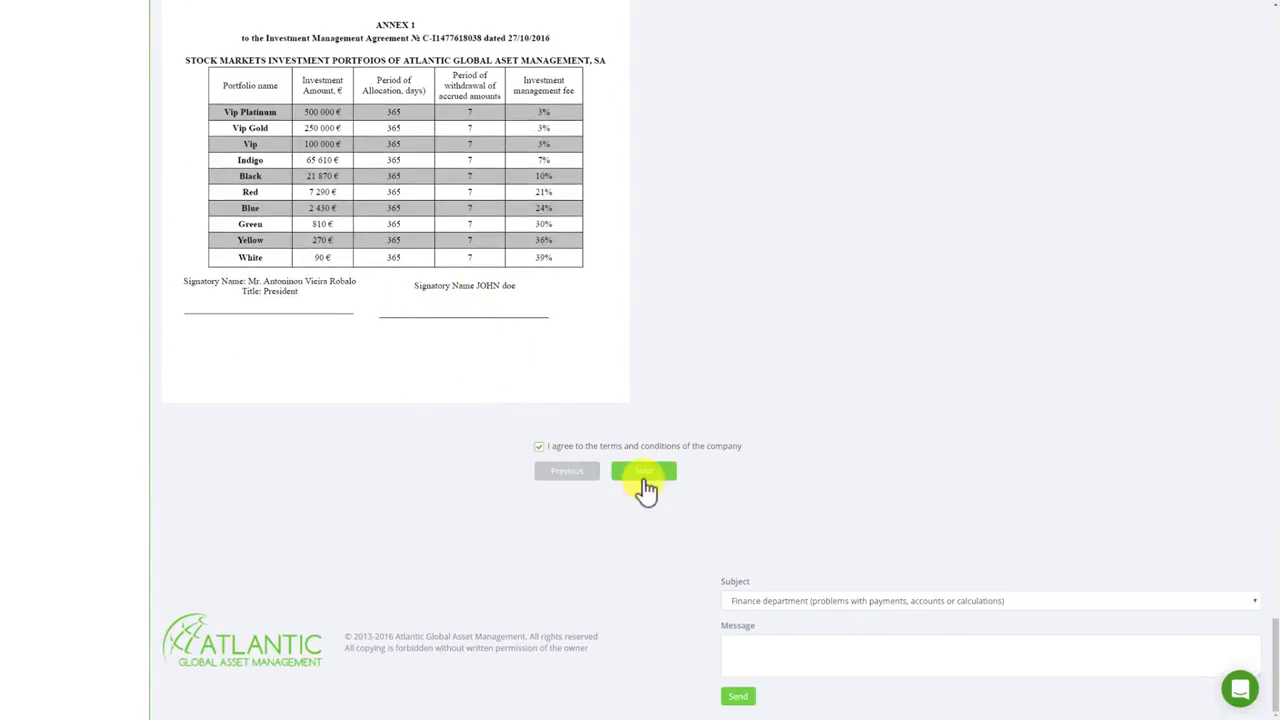
left_click(655, 471)
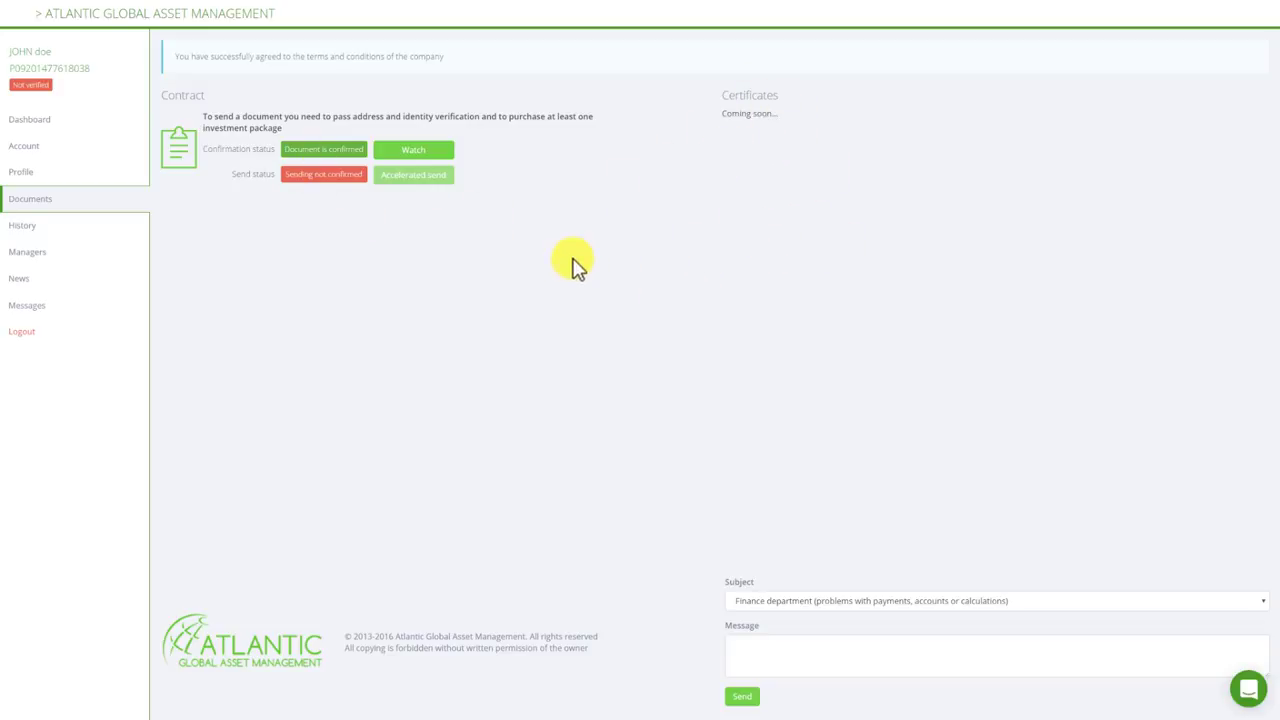
left_click(40, 120)
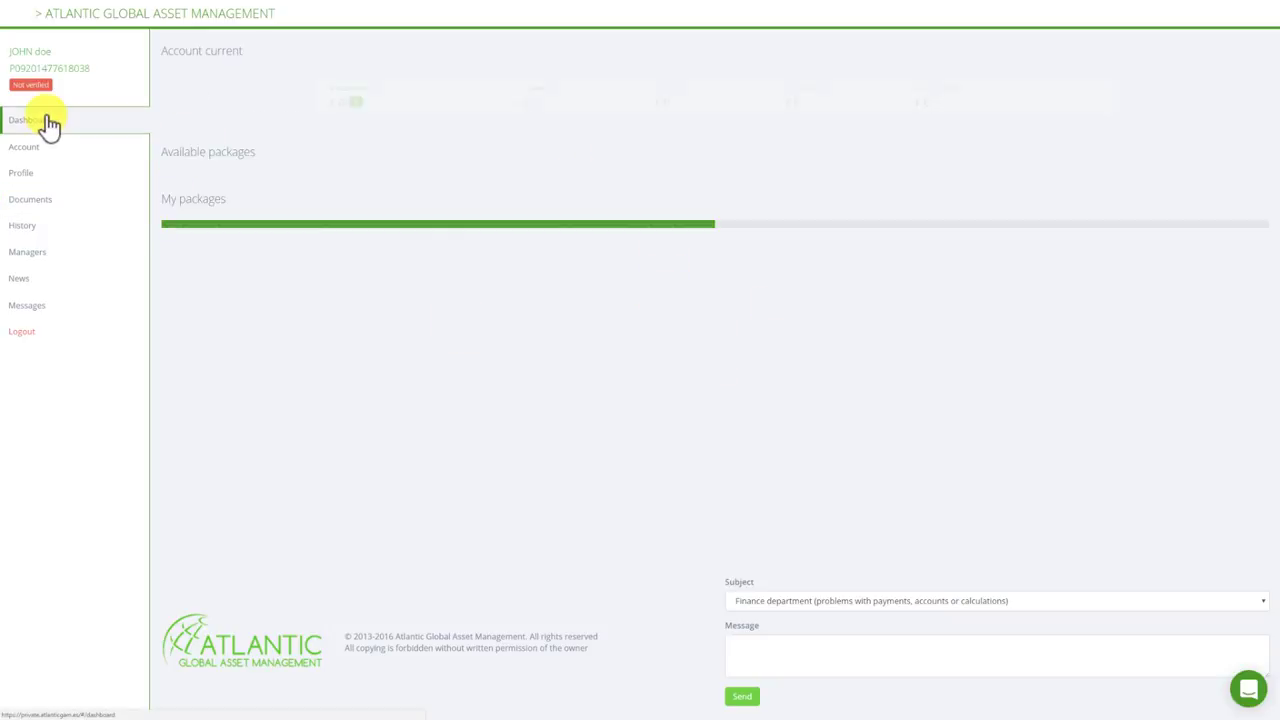